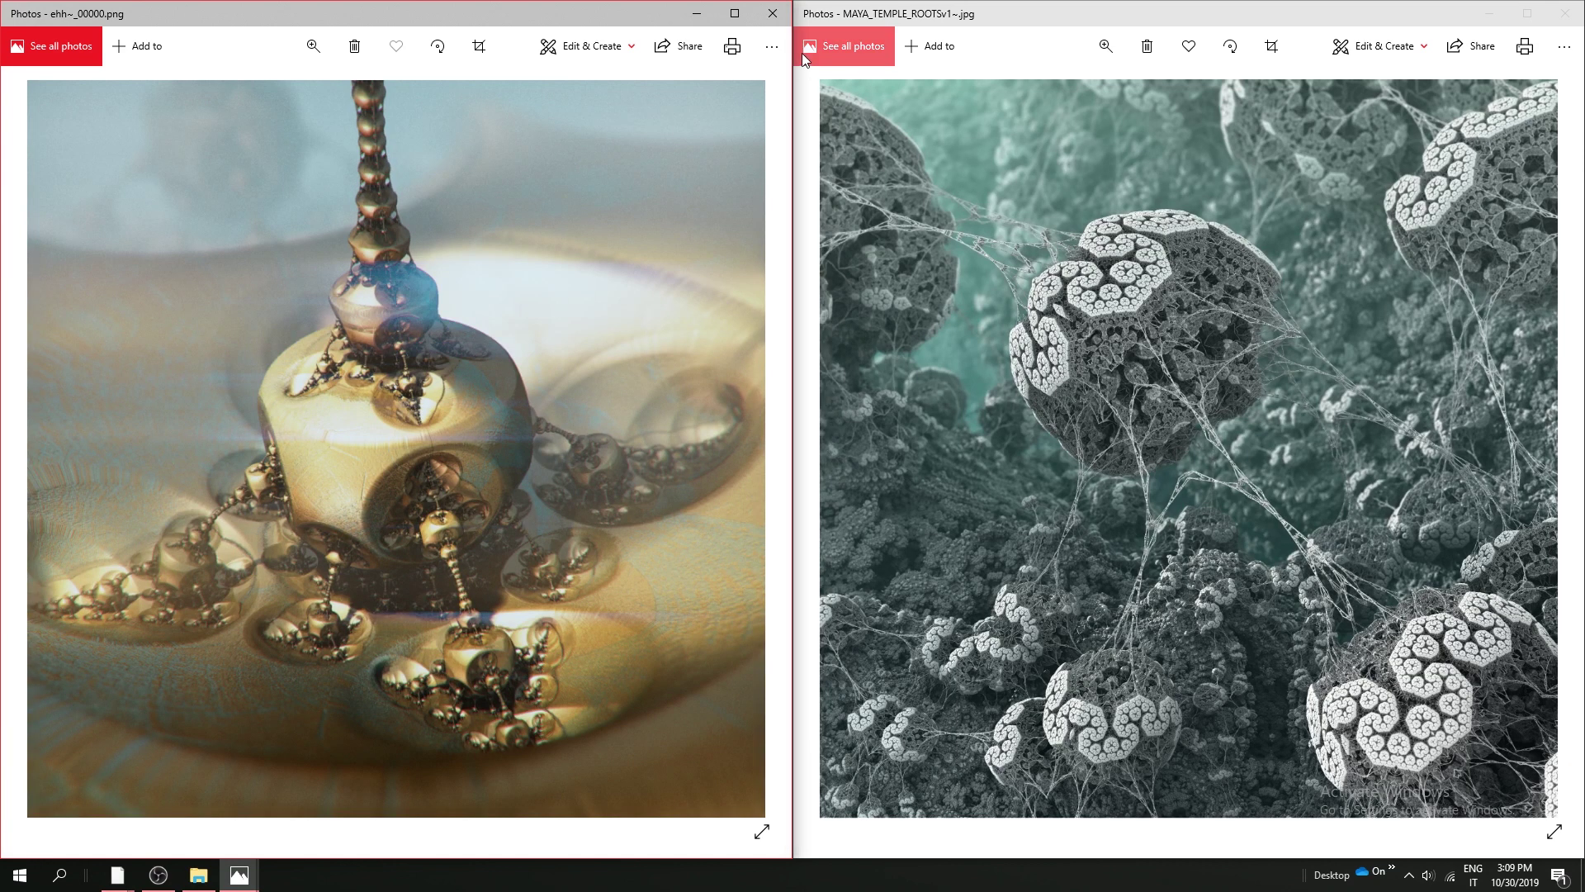
Close both Photos viewers showing the golden bulb and the teal roots images.
left_click(765, 23)
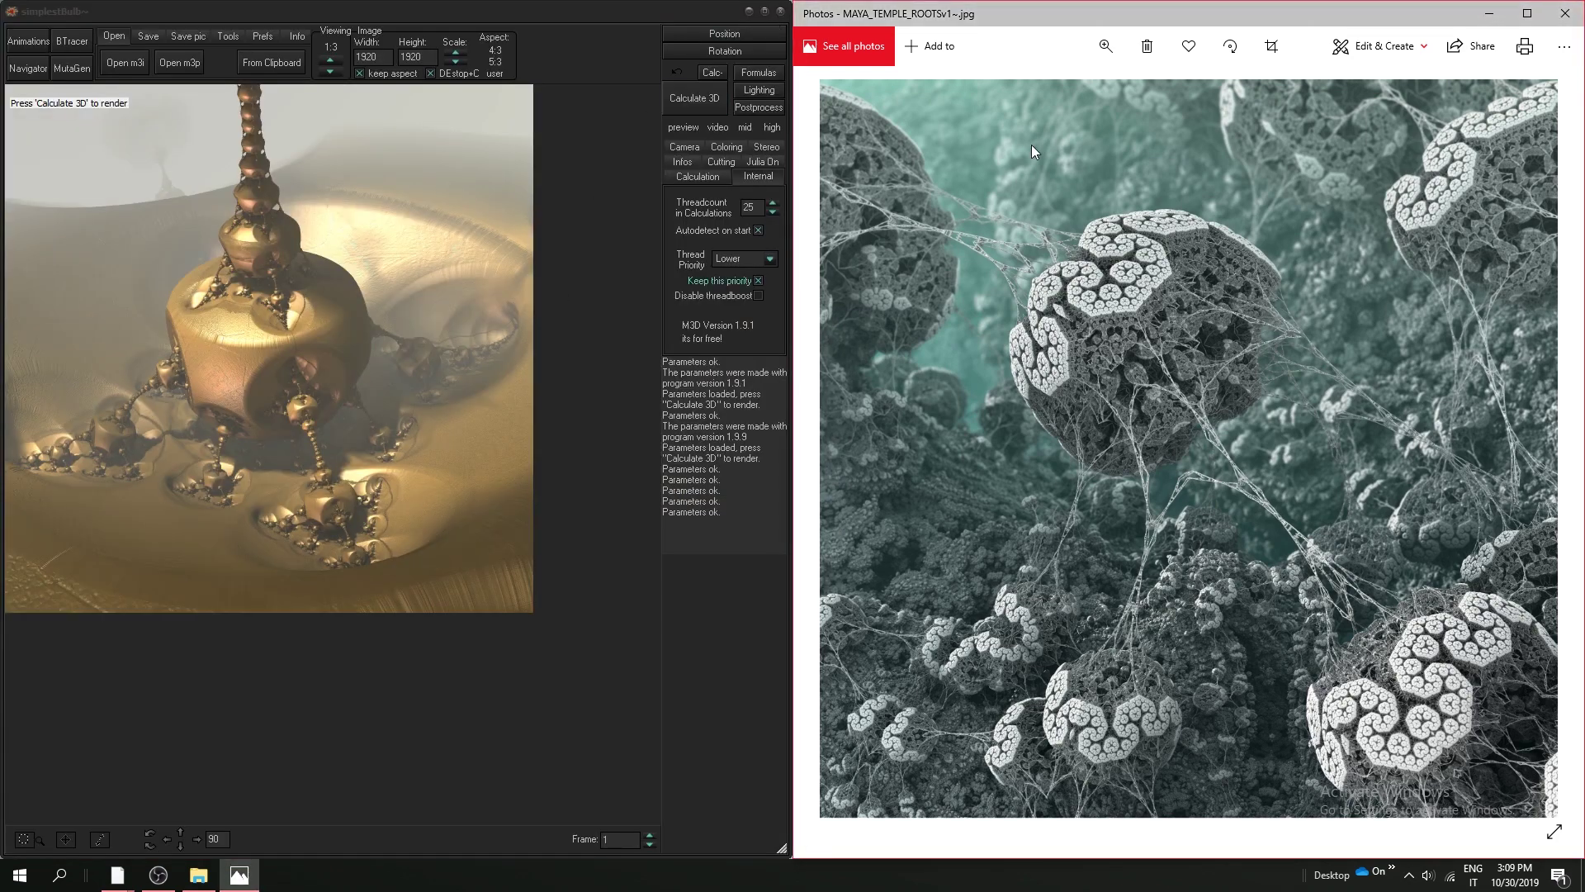
left_click(1565, 14)
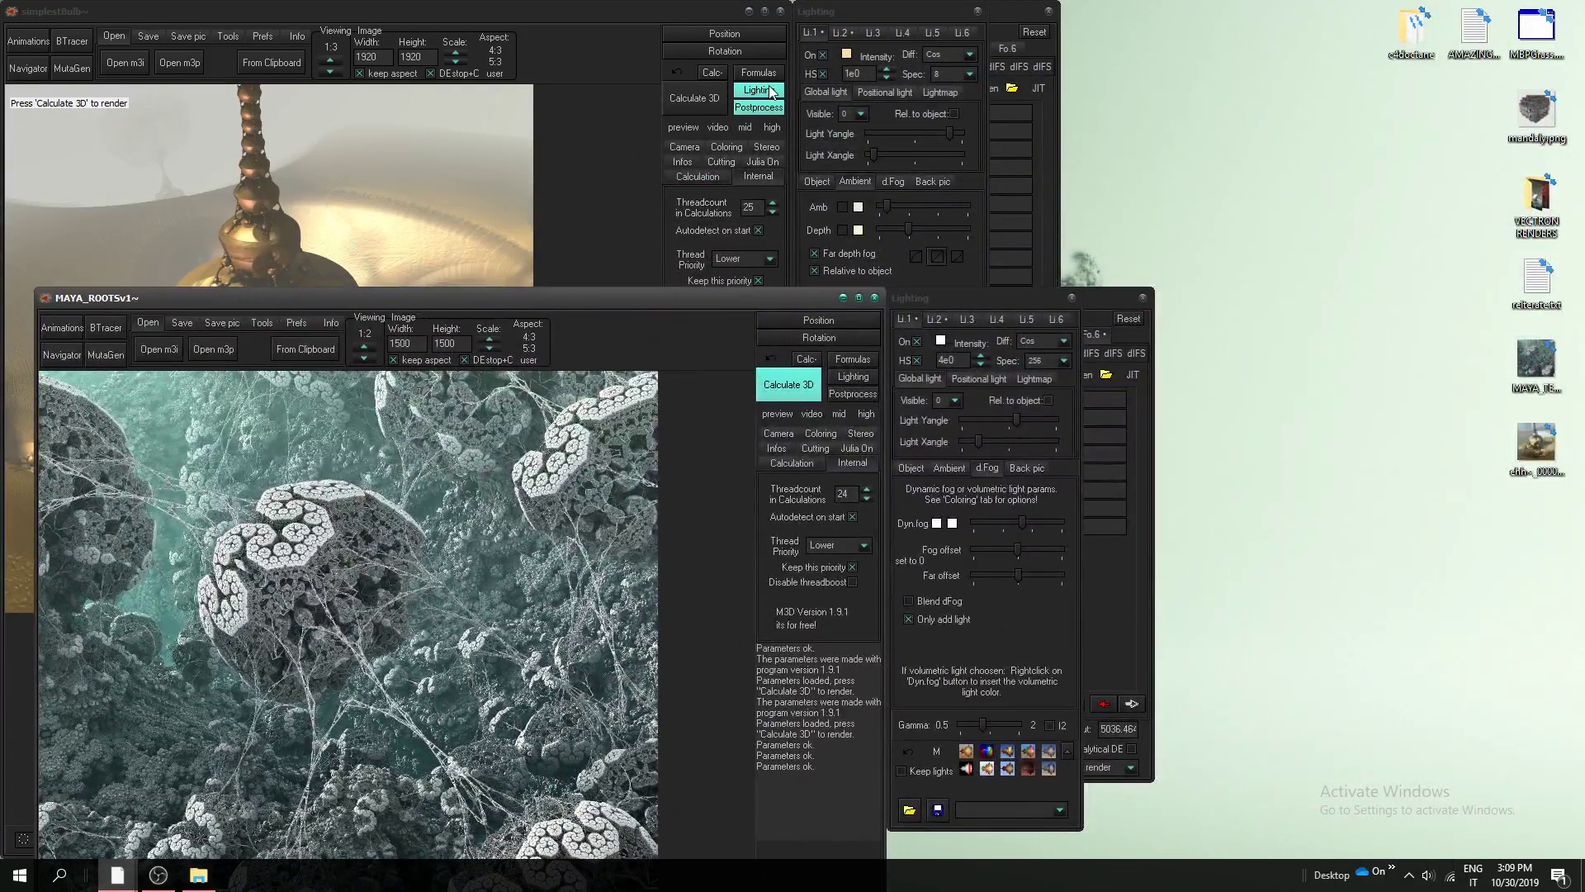
Add Amazing Surf to an empty formula slot in simplestBulb's Formulas.
left_click(758, 72)
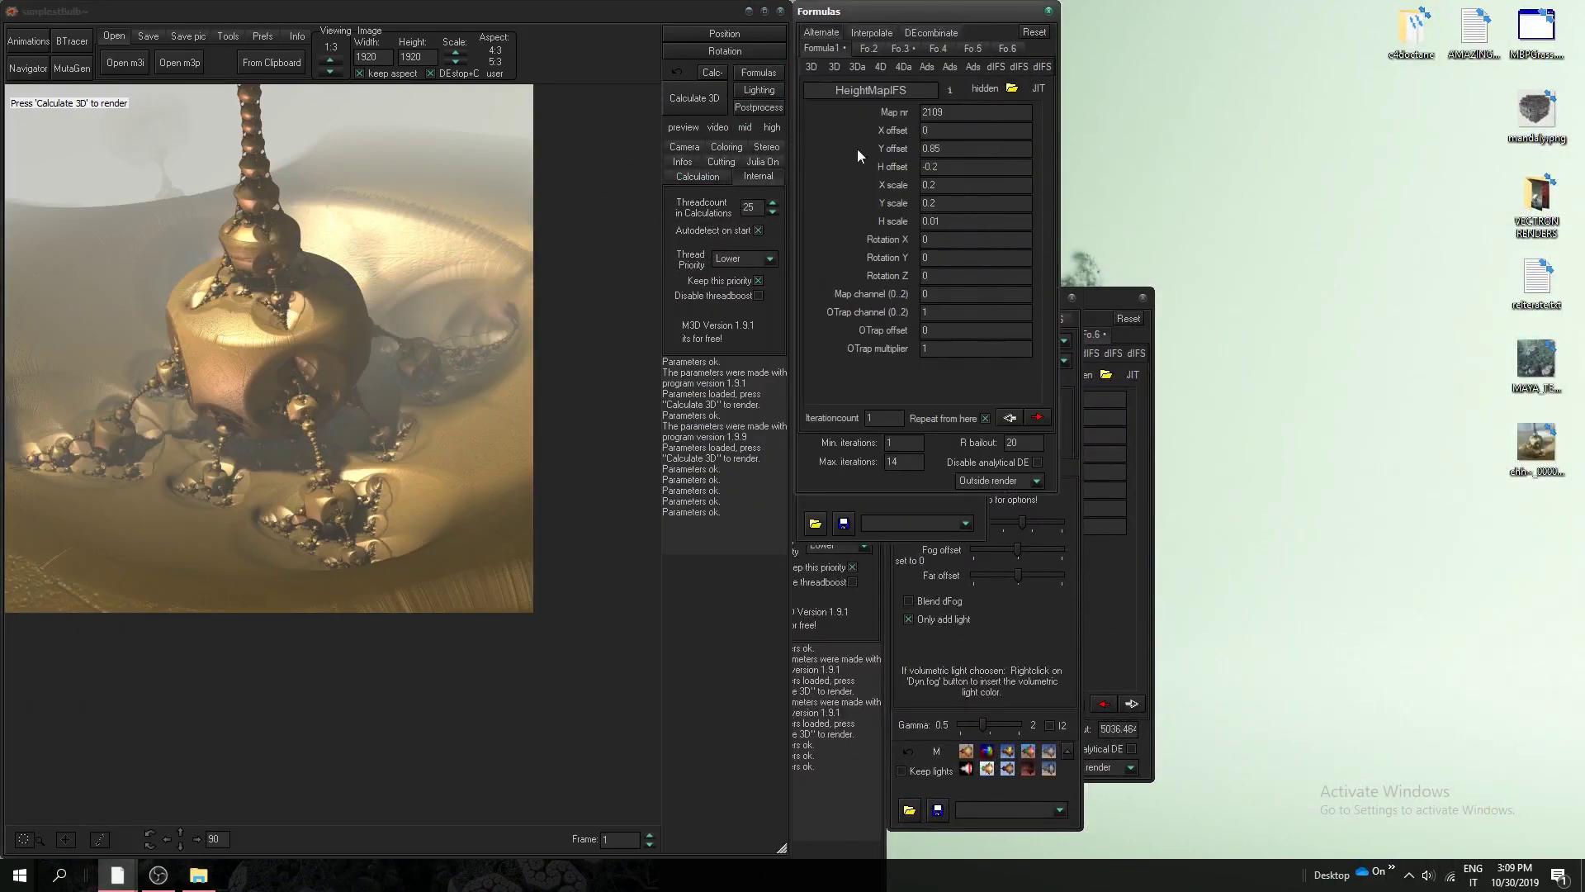
left_click(1001, 48)
left_click(891, 87)
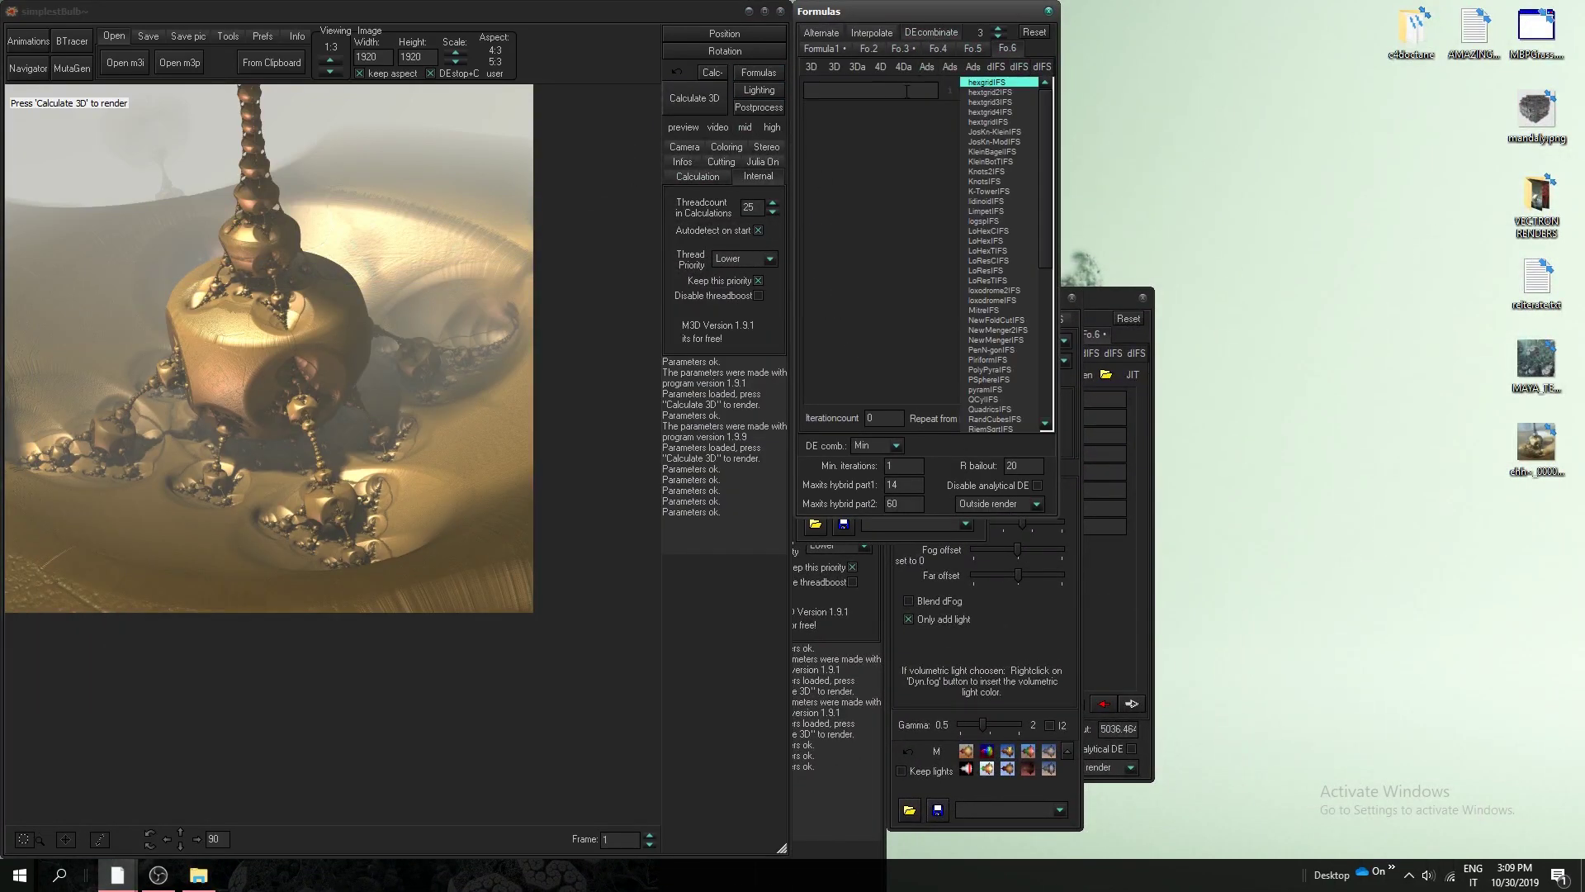
left_click(1102, 616)
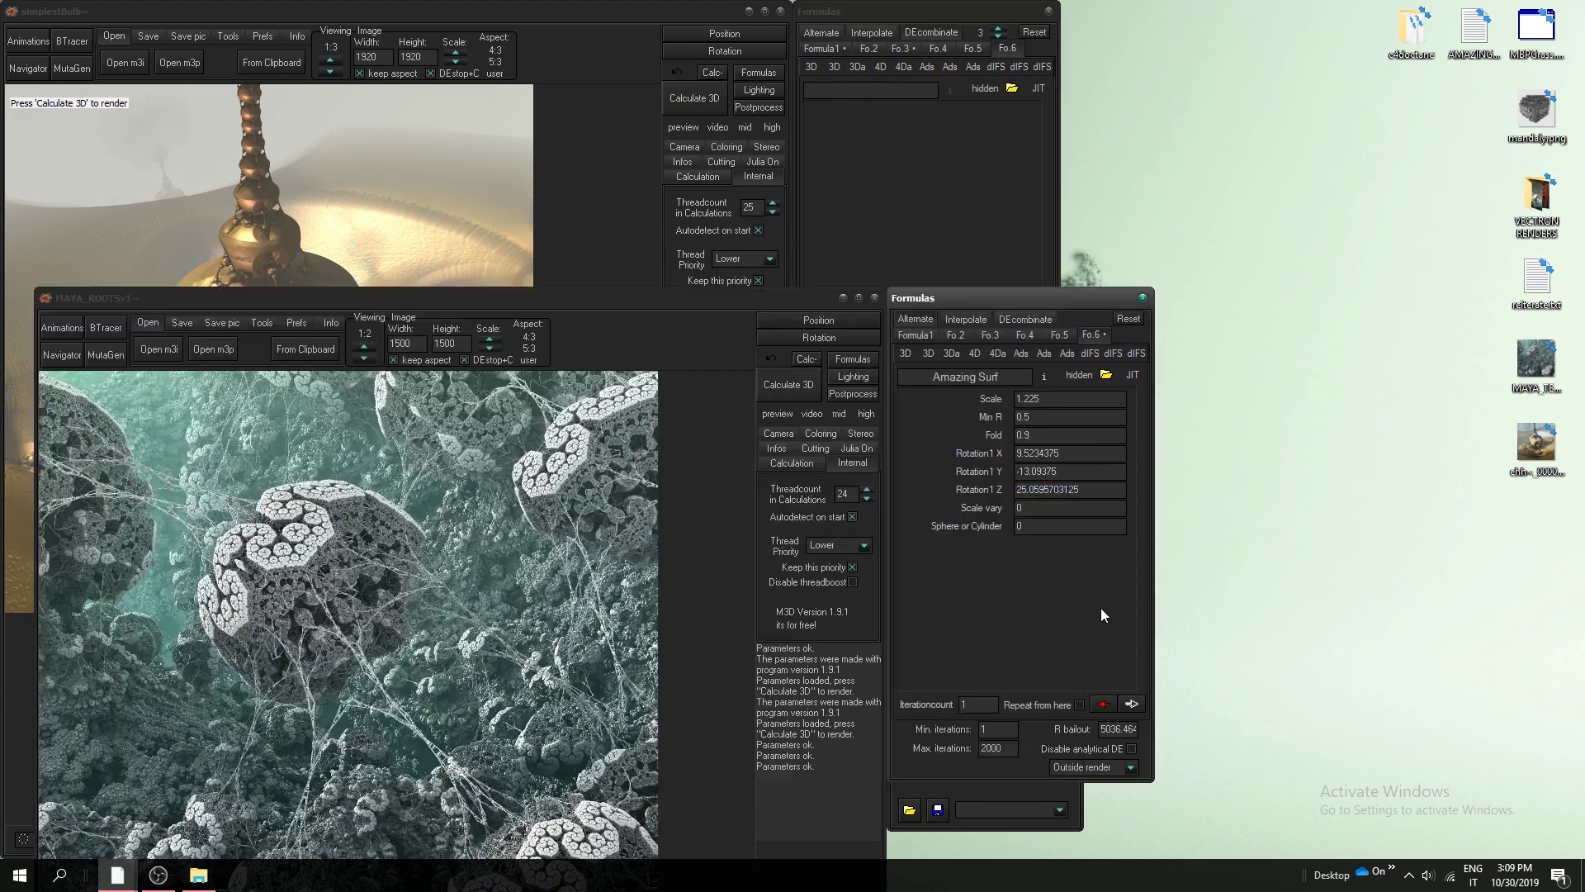
left_click_drag(735, 294, 1065, 314)
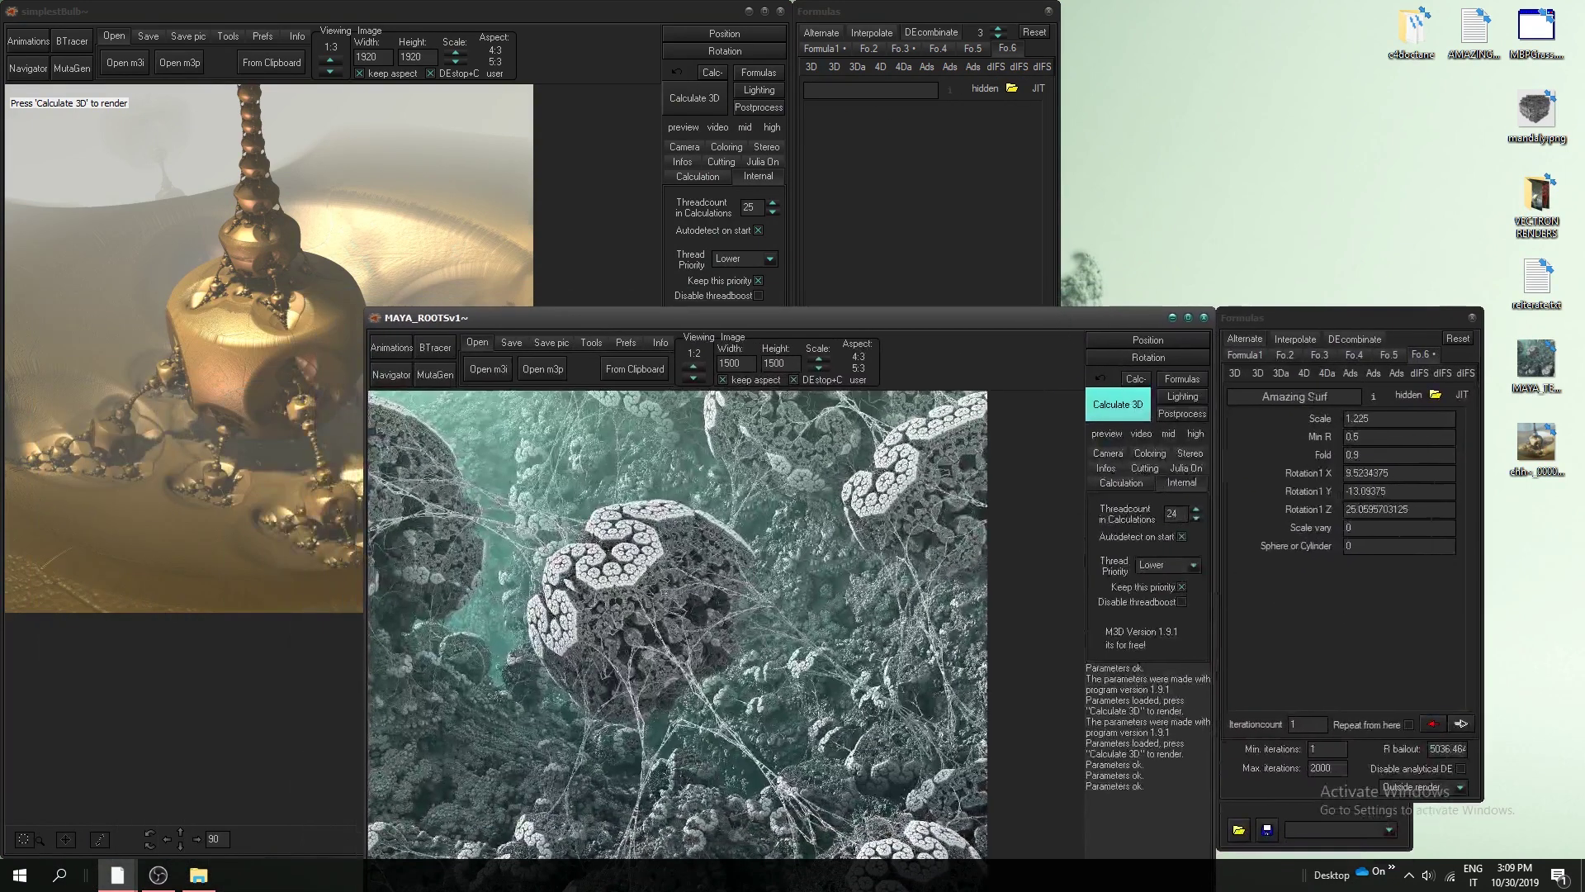
left_click(914, 63)
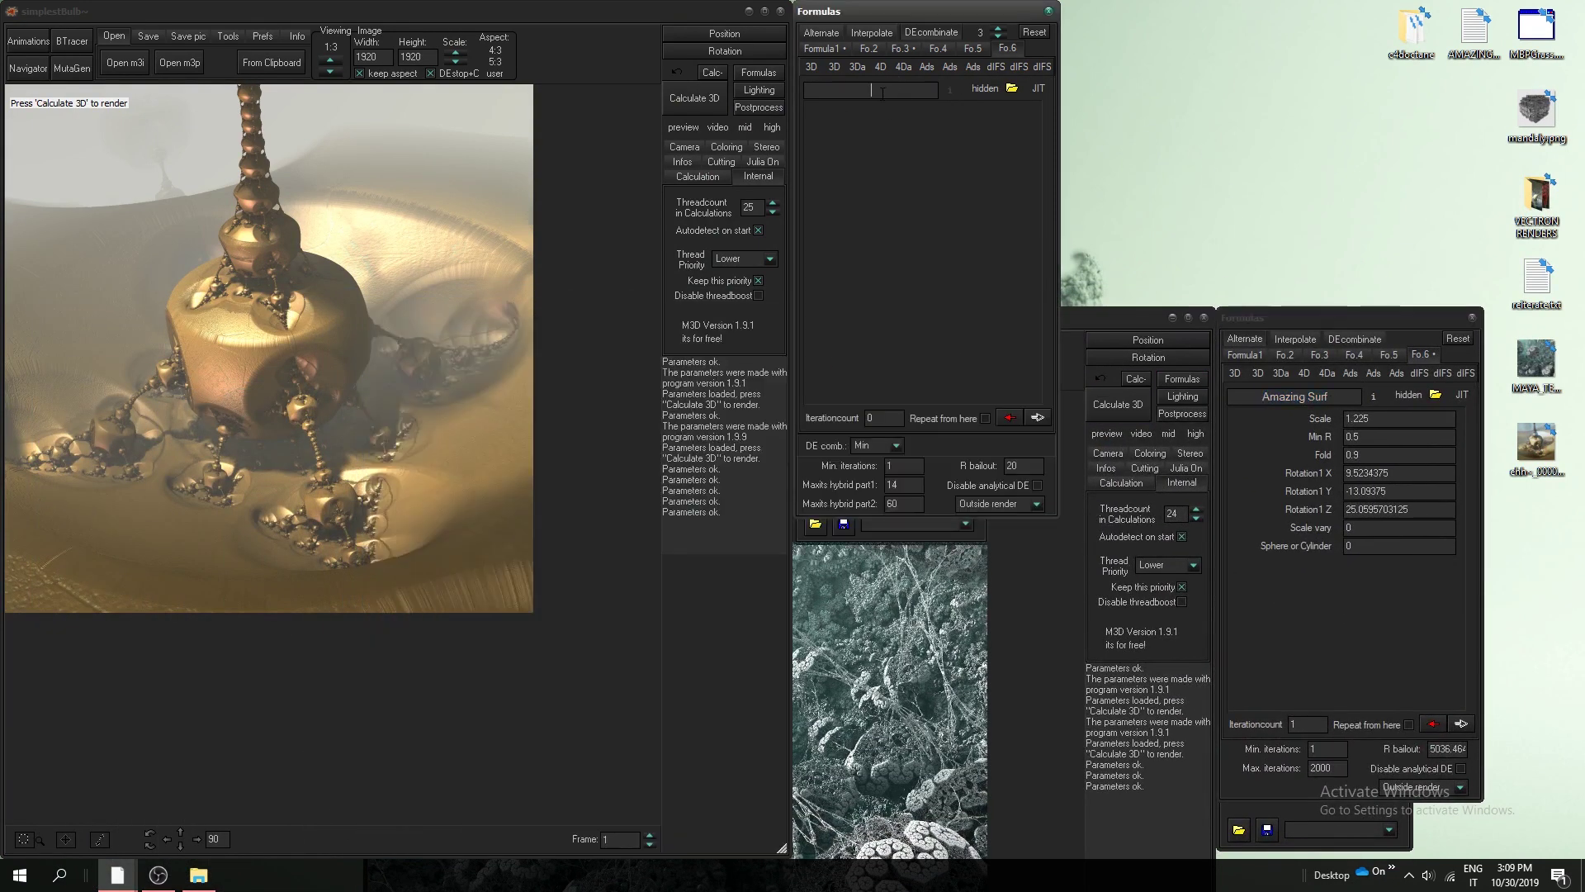
type("Amazing Surf")
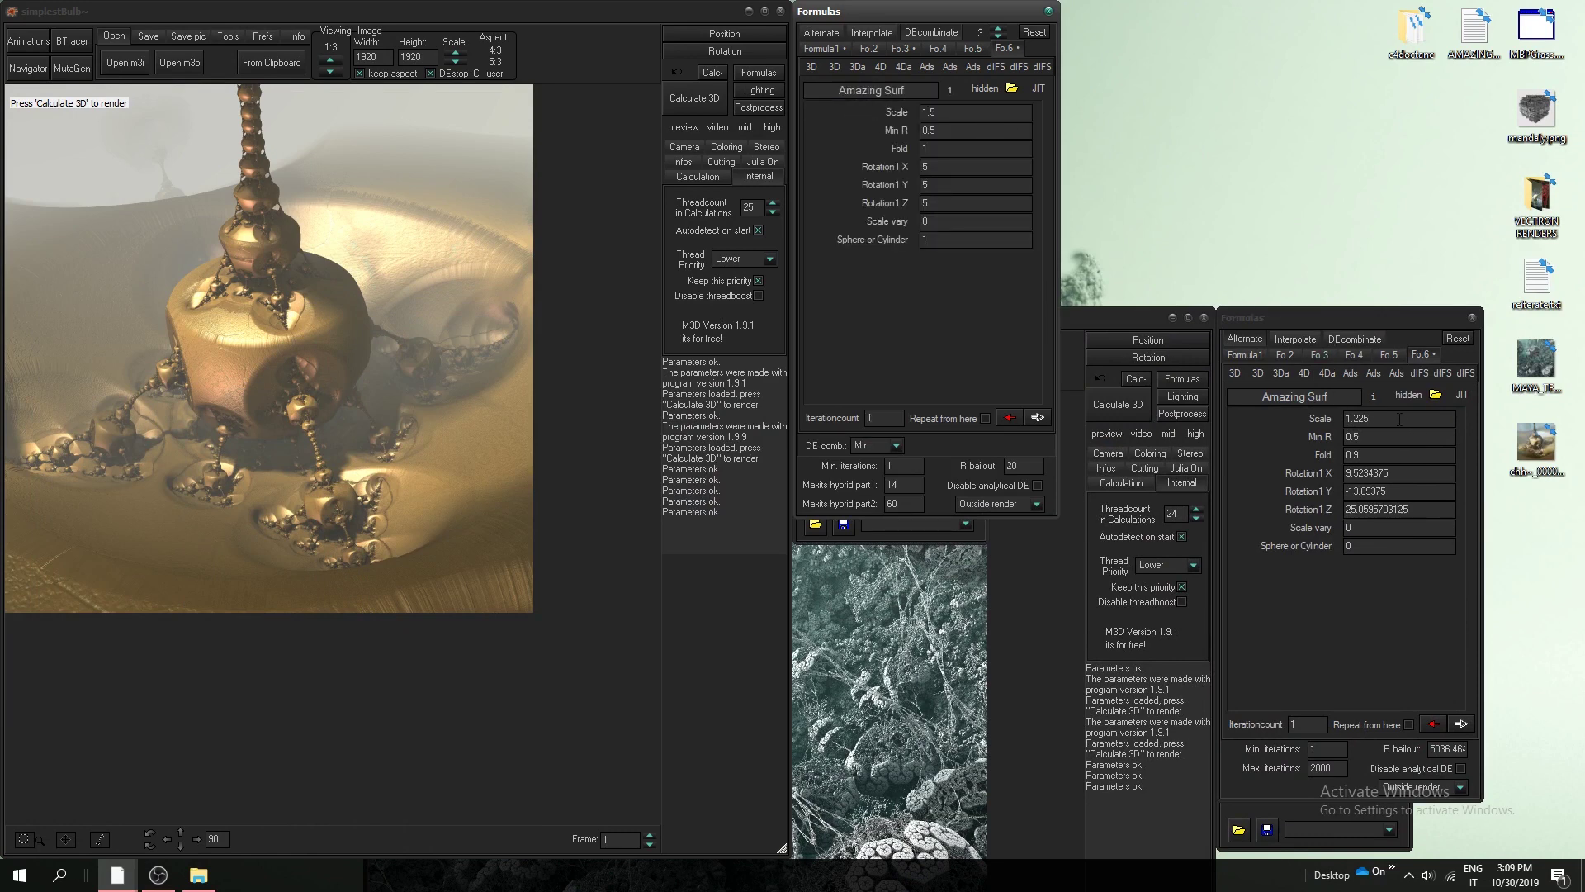
Set Amazing Surf Scale to 1.225 and Fold to 0.9, matching MAYA_ROOTSv1.
left_click(1399, 419)
key("alt+Tab")
type("1.225")
double_click(1371, 437)
key("alt+Tab")
key("Tab")
key("Tab")
key("alt+Tab")
key("alt+Tab")
type("0.9")
Copy Rotation1 X value 9.5234375 from MAYA_ROOTSv1 into Amazing Surf.
key("alt+Tab")
key("Tab")
key("ctrl+c")
key("alt+Tab")
key("Tab")
key("ctrl+v")
Copy Rotation1 Y -13.09375 and Z 25.0595703125 from MAYA_ROOTSv1 into Amazing Surf.
key("alt+Tab")
key("Tab")
key("ctrl+c")
key("alt+Tab")
key("ctrl+v")
key("alt+Tab")
key("Tab")
key("ctrl+c")
key("alt+Tab")
key("Tab")
key("ctrl+v")
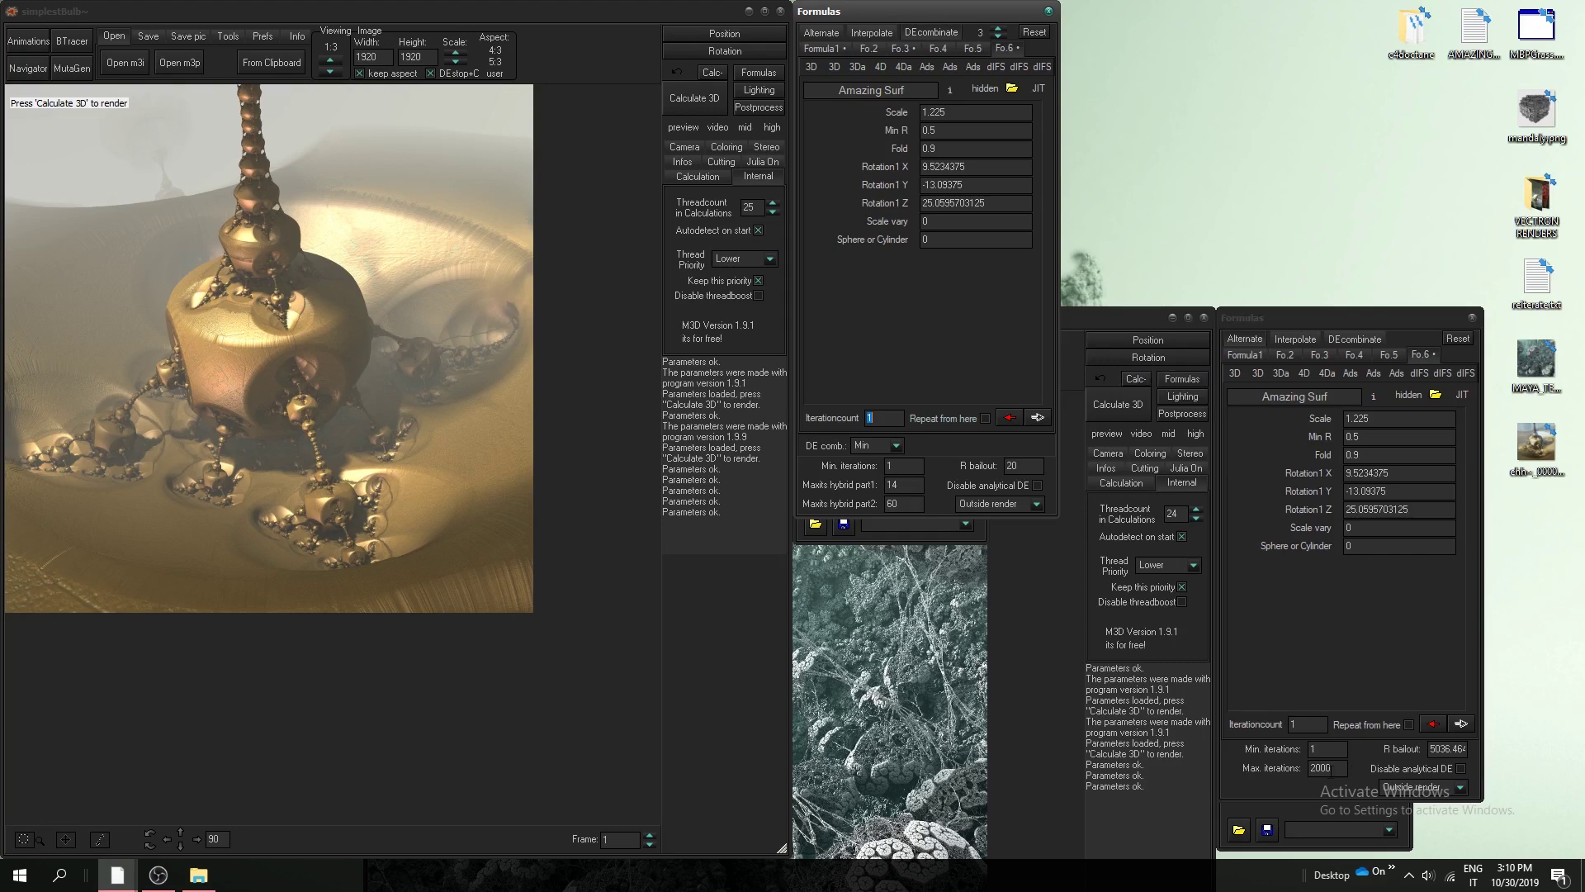
Set the hybrid part-2 maximum iterations to 2000, checking the reference value.
double_click(1321, 767)
left_click(884, 291)
double_click(893, 503)
type("2000")
Look through the hidden formula list and set the formula slot count to 4.
left_click(971, 91)
left_click(862, 290)
left_click(998, 29)
left_click(937, 48)
left_click(998, 29)
left_click(998, 38)
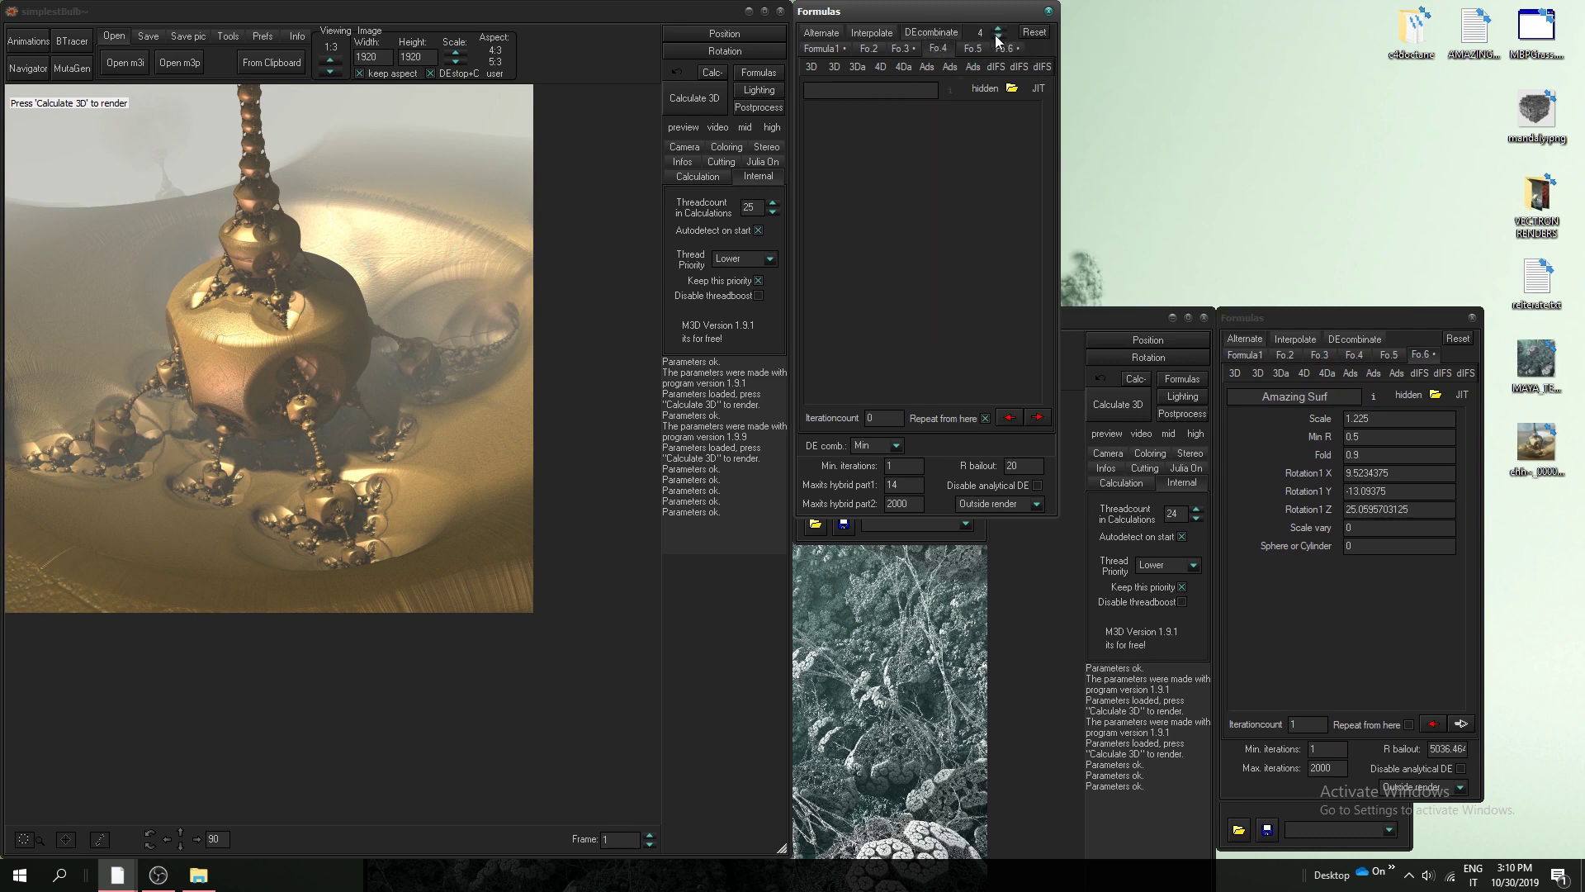
Put the _Transform formula into slot 5, replacing the mistakenly chosen _Translate.
left_click(886, 91)
type("trans")
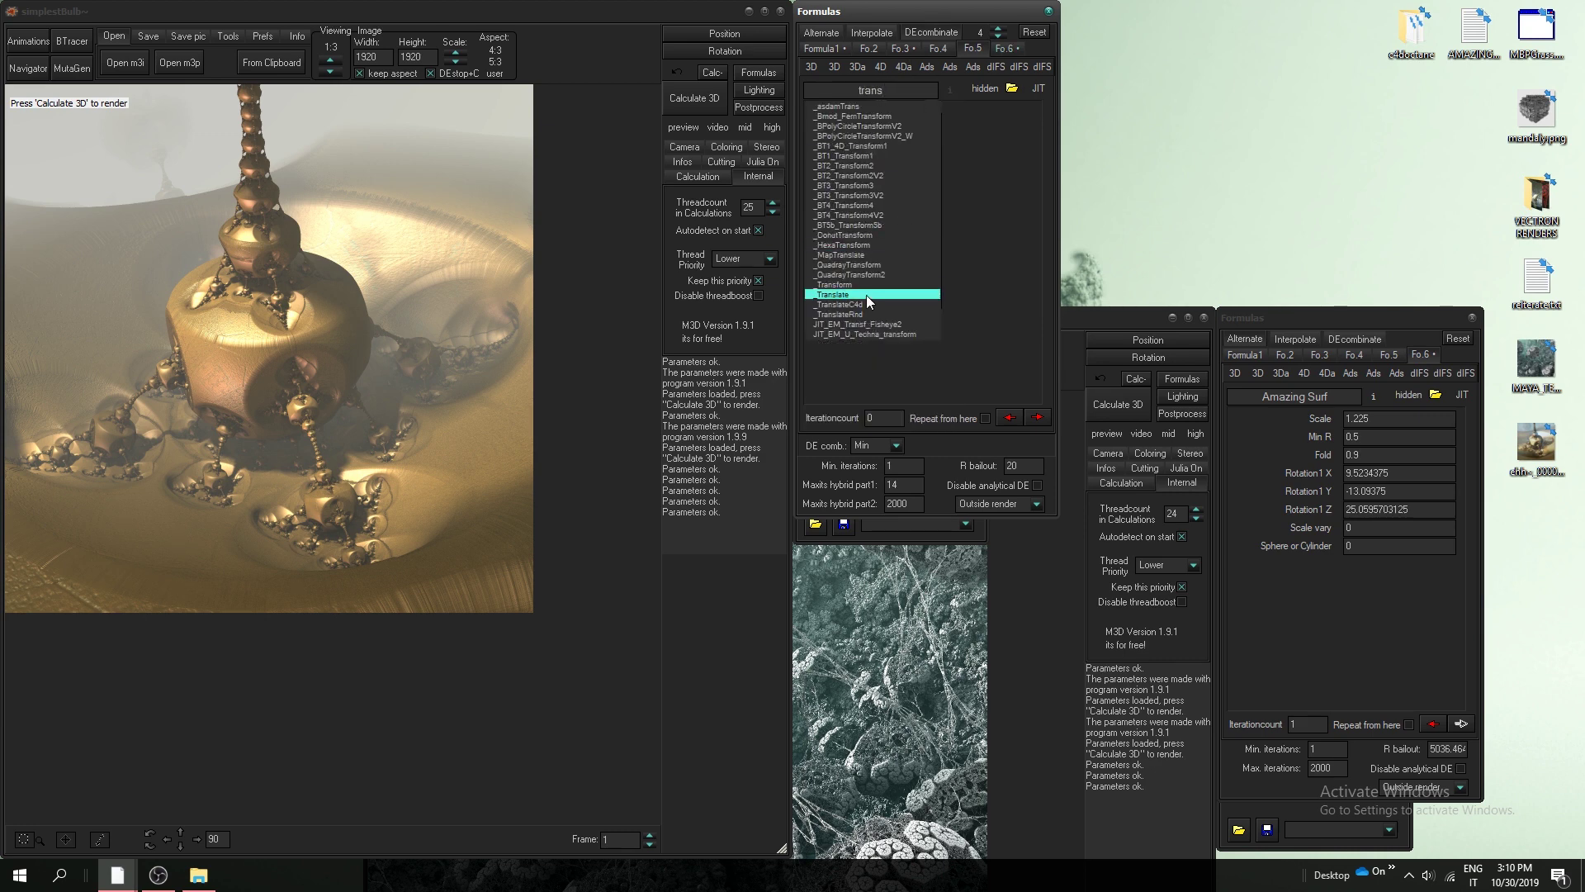
left_click(865, 295)
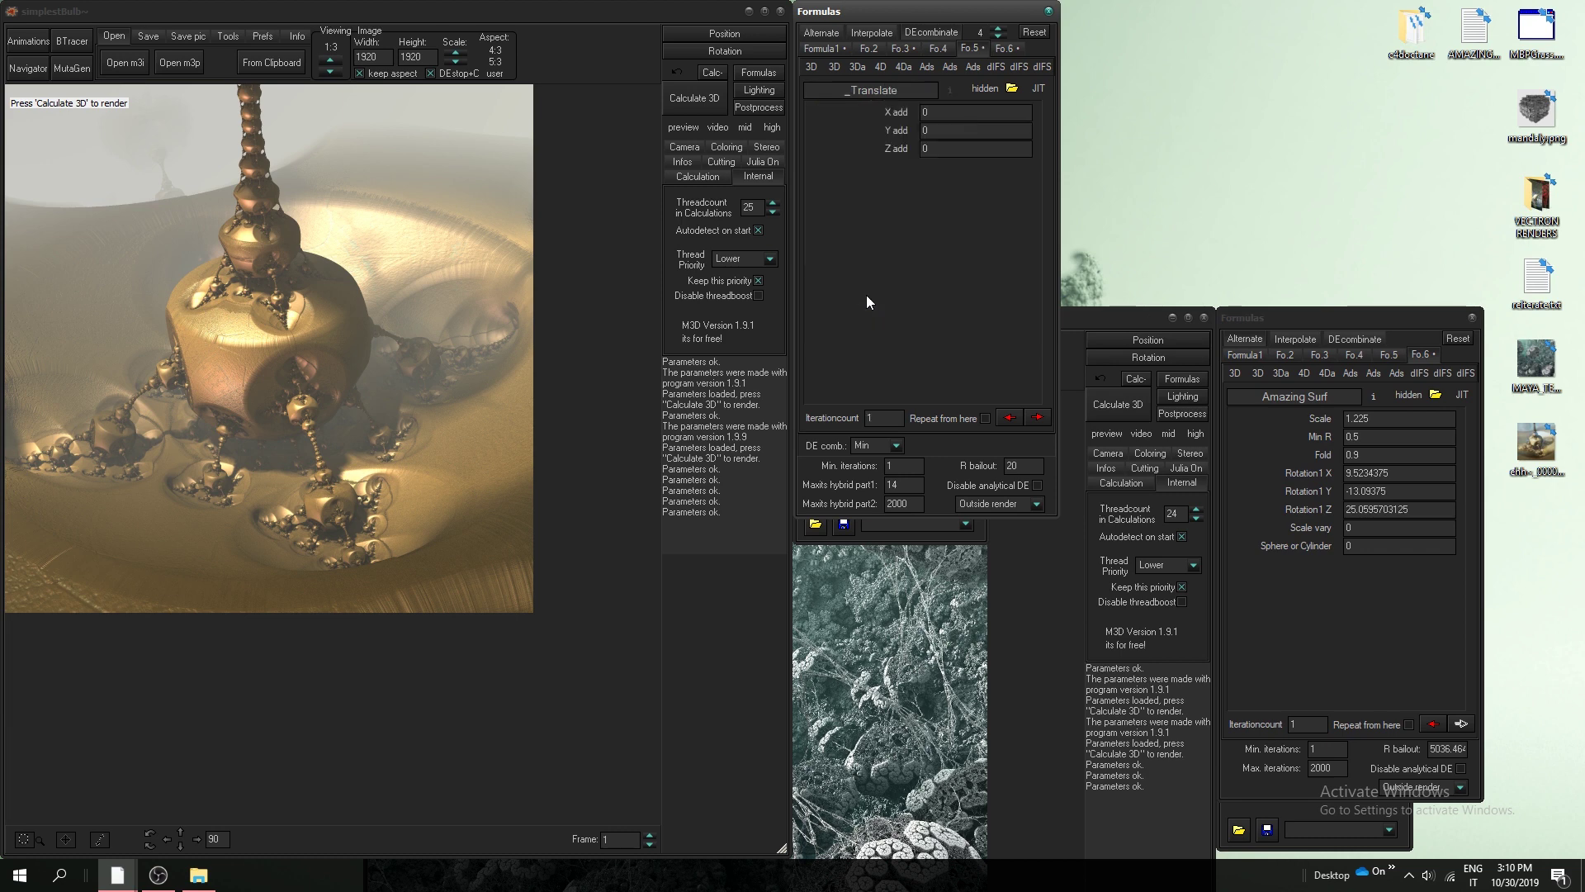
double_click(909, 92)
left_click(874, 89)
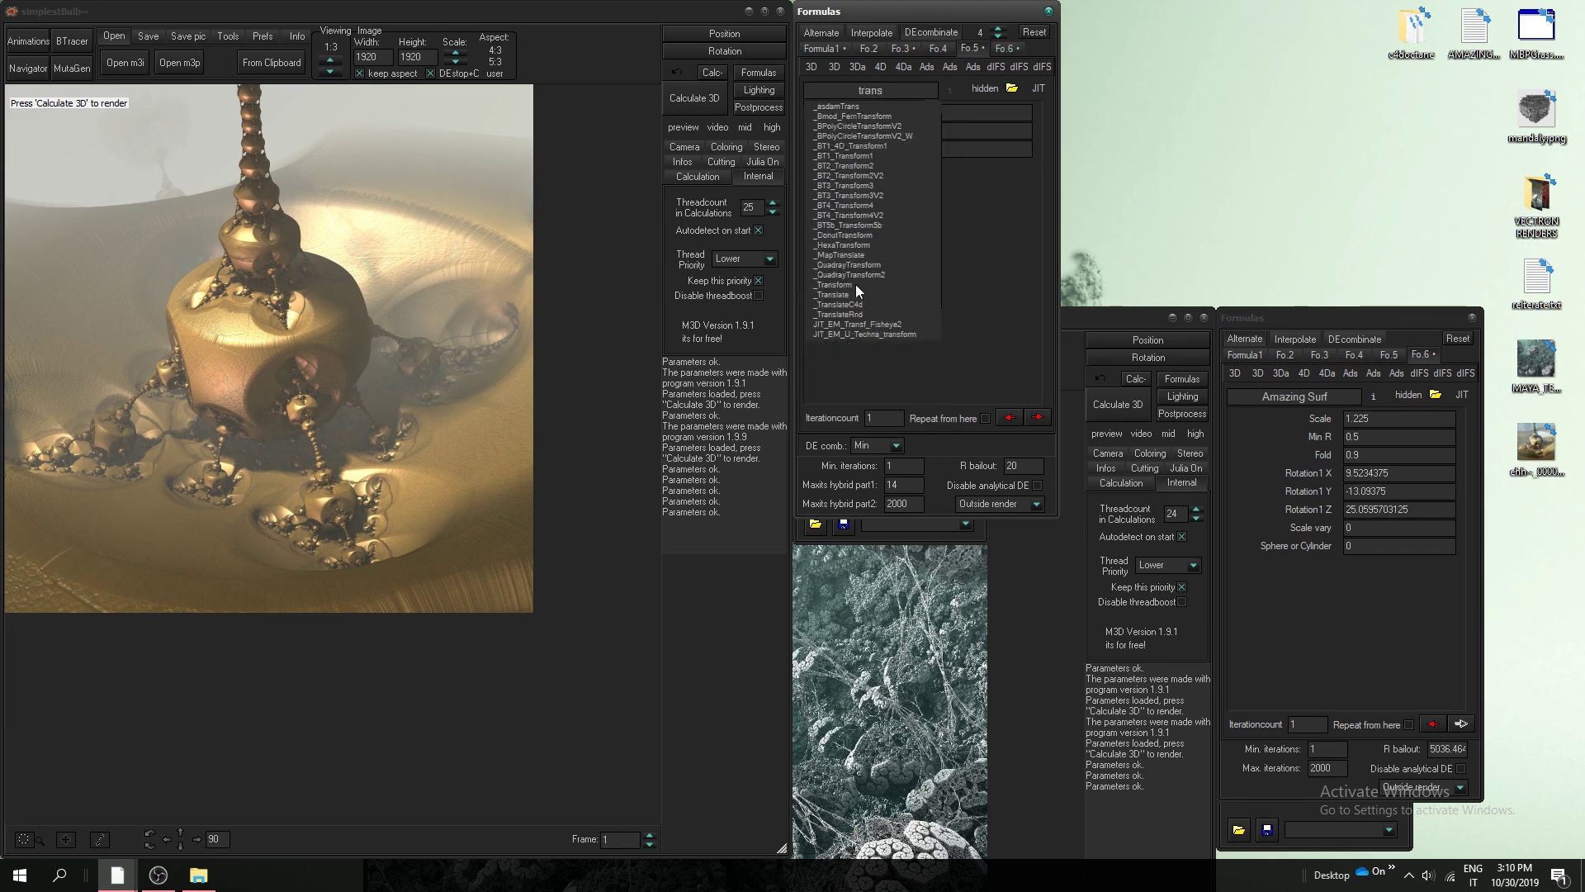
left_click(859, 286)
Lower the combination count to 3 and load the parameters into simplestBulb's Navigator.
left_click(998, 37)
left_click(25, 70)
left_click(676, 814)
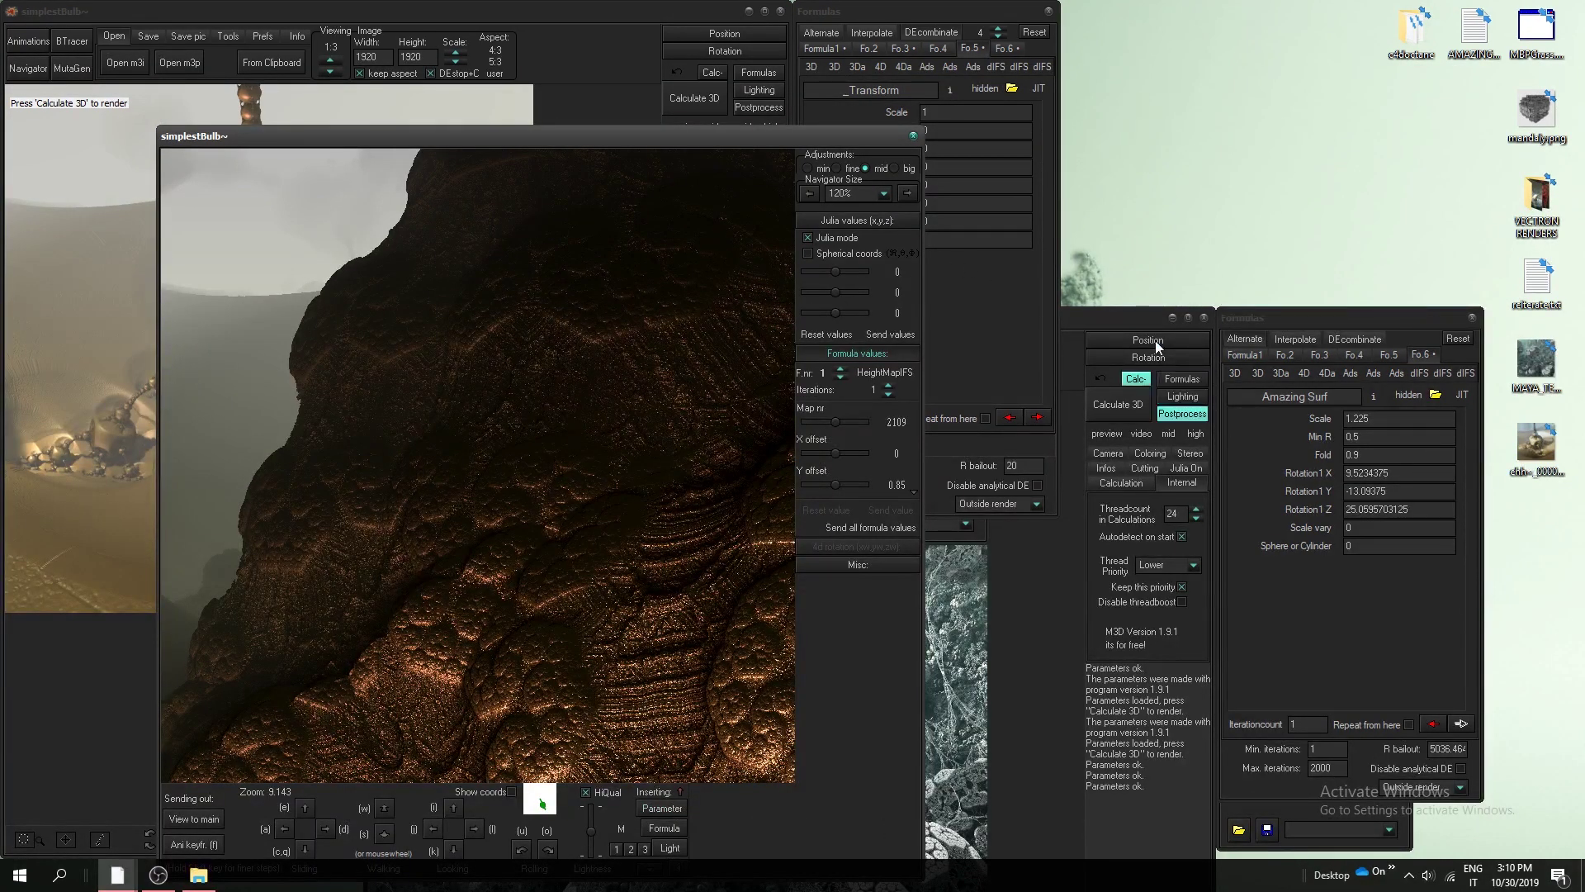
Copy MAYA_ROOTSv1's Julia x value 0.192199 into simplestBulb's Navigator.
left_click_drag(1085, 317, 1127, 594)
left_click(438, 652)
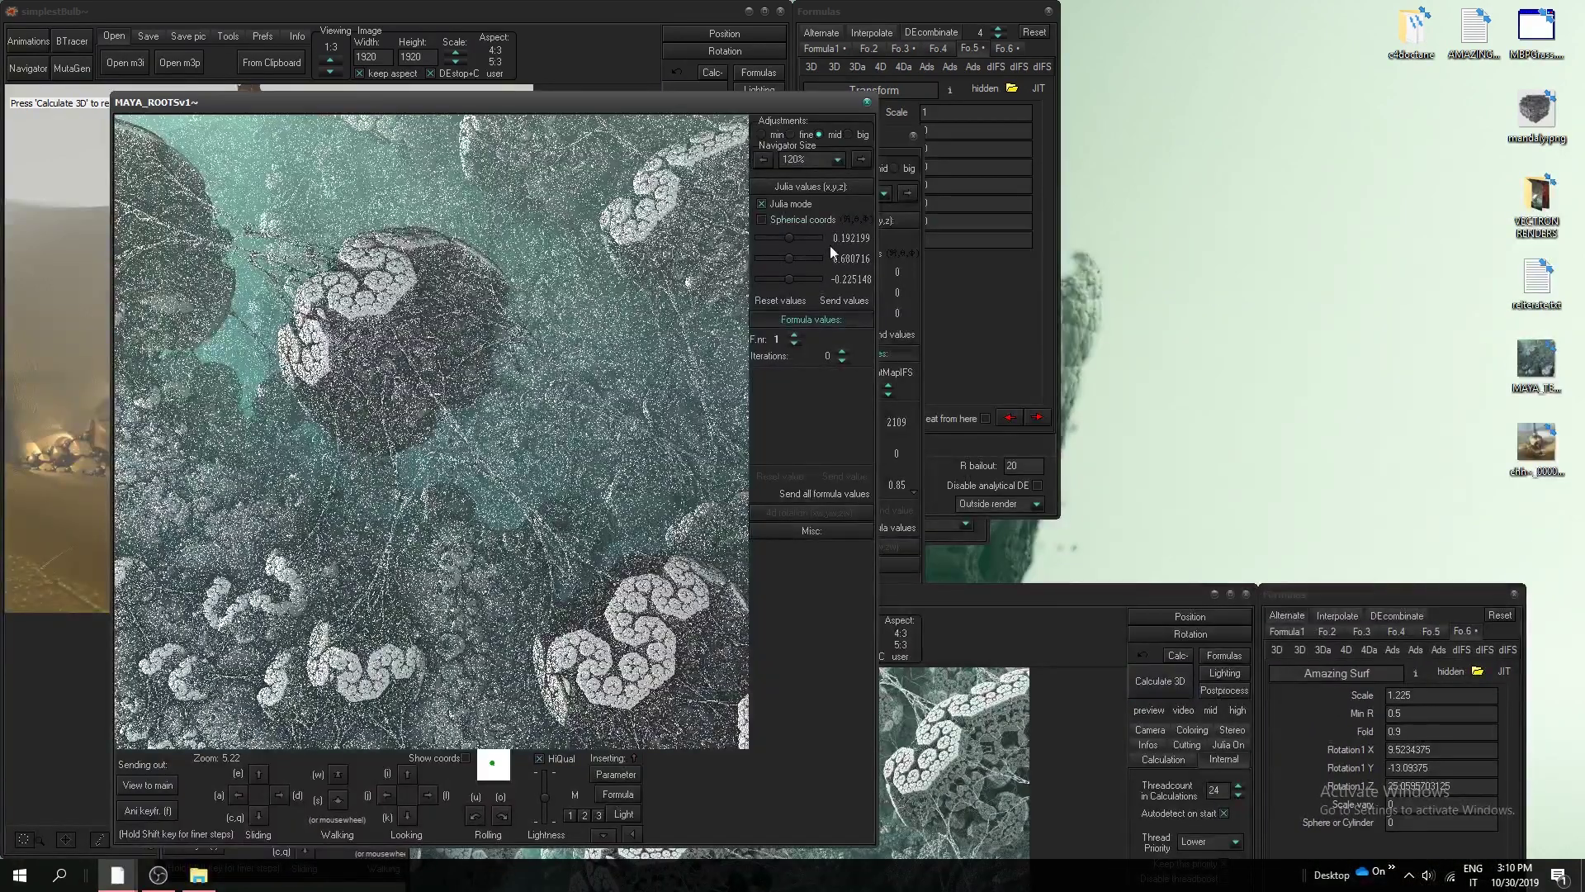
left_click_drag(718, 104, 628, 170)
left_click(759, 304)
key("ctrl+c")
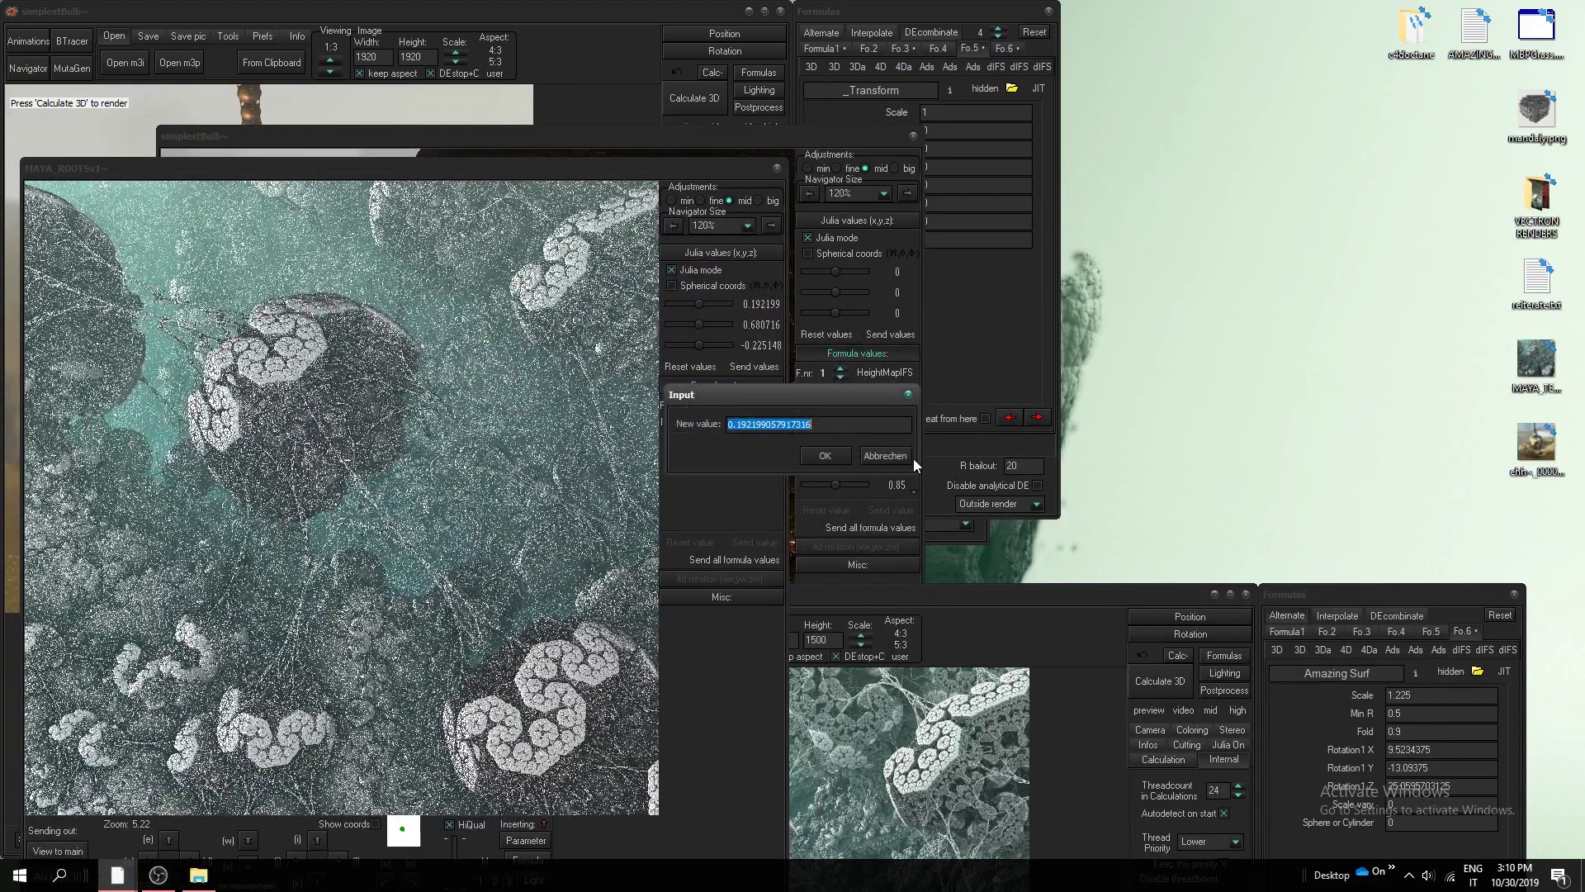
left_click(828, 455)
left_click(898, 272)
key("ctrl+v")
left_click(826, 455)
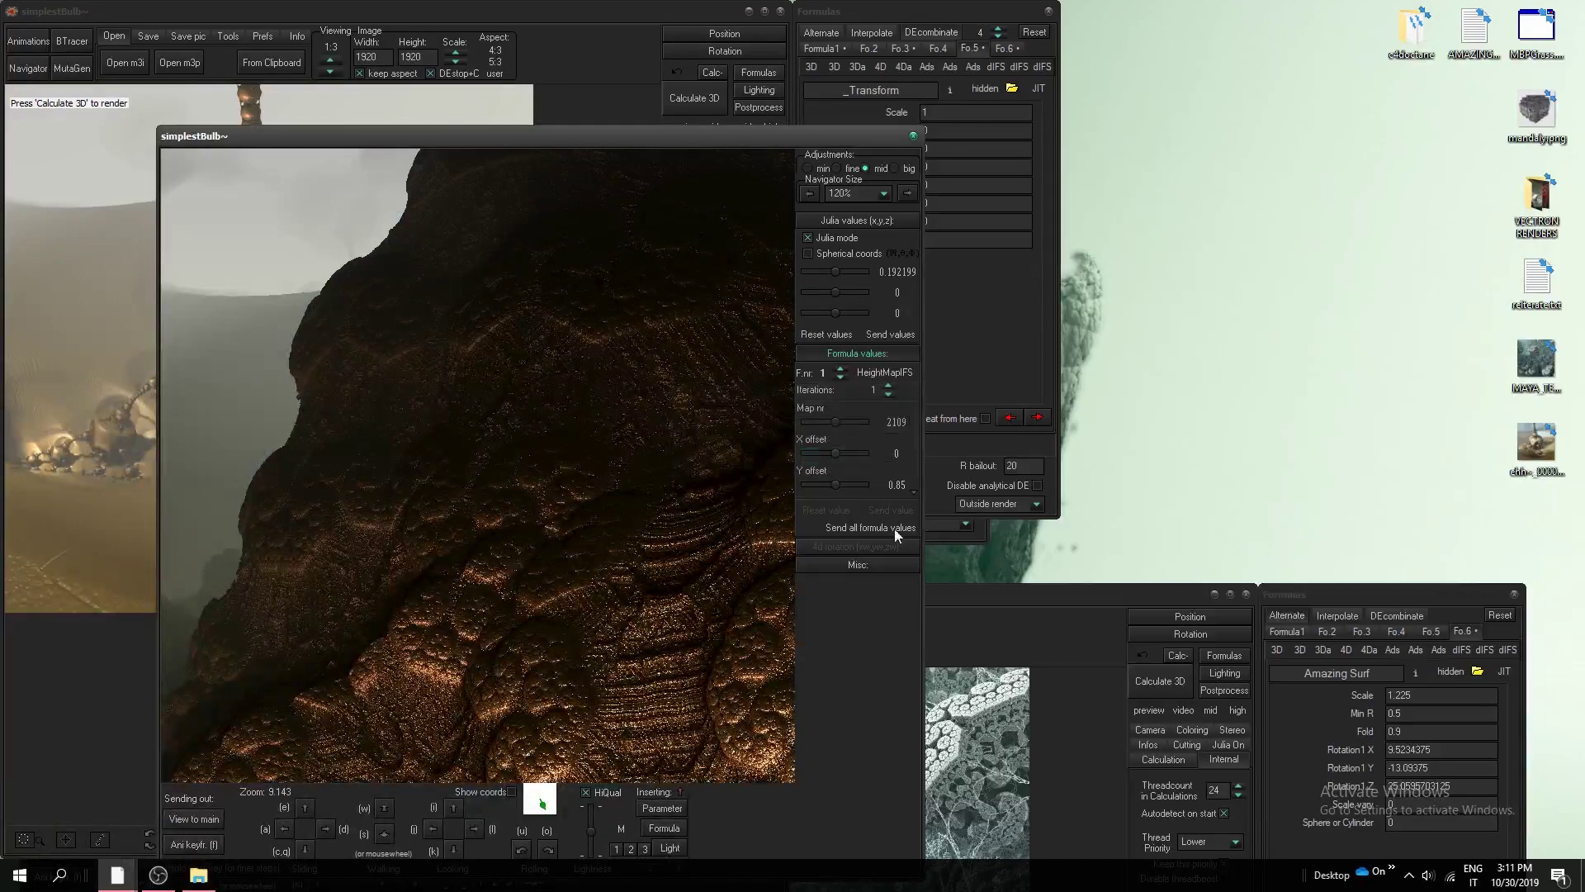
Copy Julia y value 0.680716 from MAYA_ROOTSv1 into simplestBulb's Navigator.
left_click(1029, 621)
left_click(750, 322)
key("ctrl+c")
left_click(818, 457)
left_click(850, 325)
left_click(898, 292)
key("ctrl+v")
left_click(828, 455)
Copy Julia z value -0.225148 into simplestBulb's Navigator and reposition the MAYA_ROOTSv1 scene.
left_click(1024, 612)
left_click(755, 346)
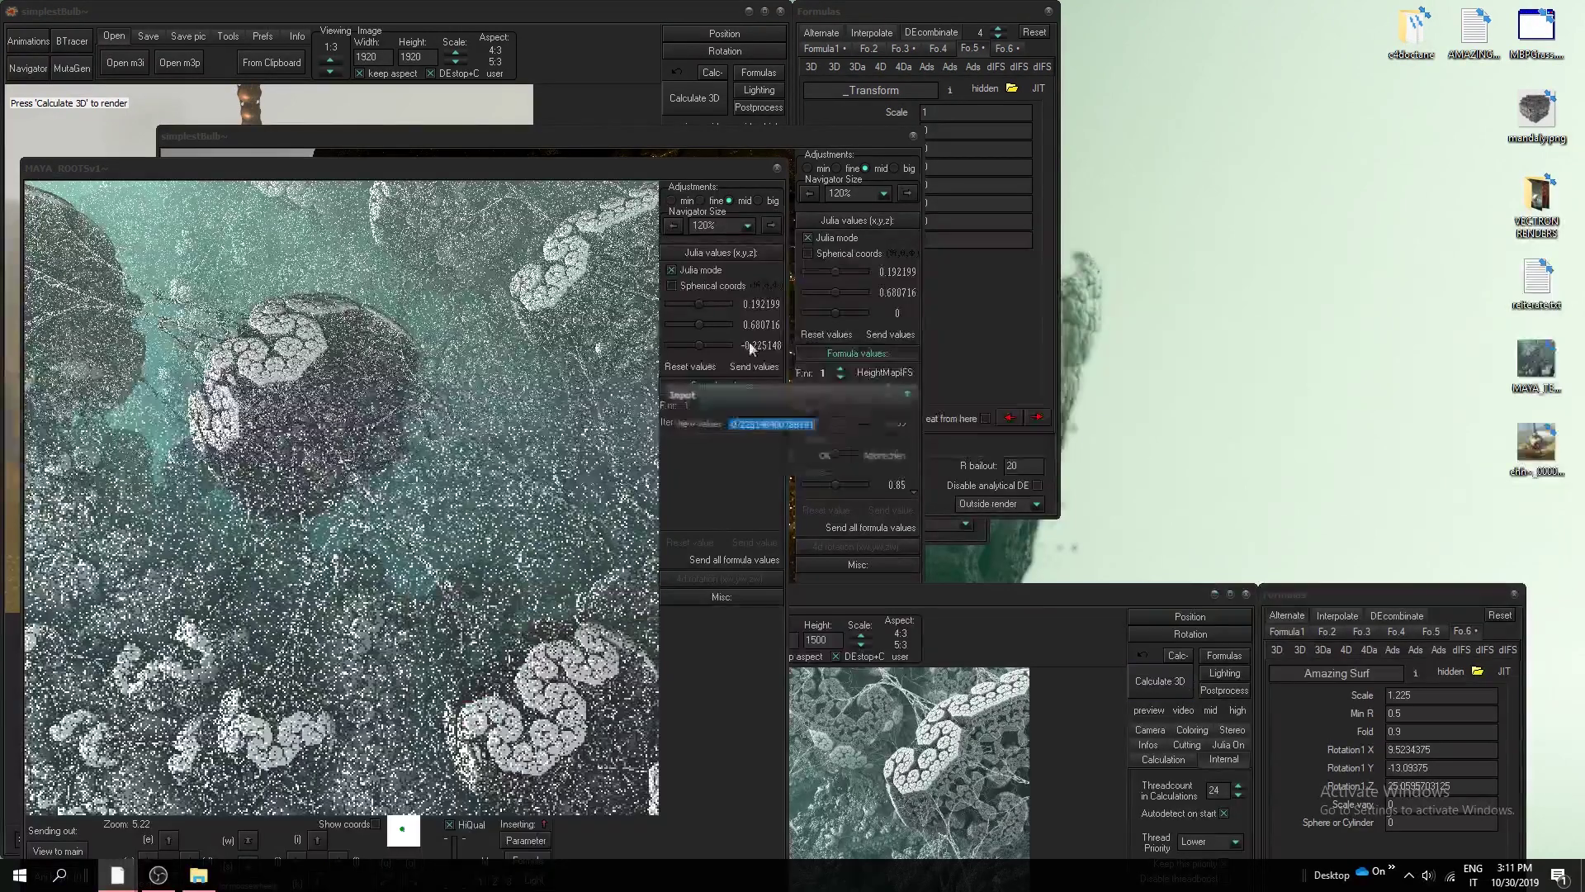
left_click(825, 455)
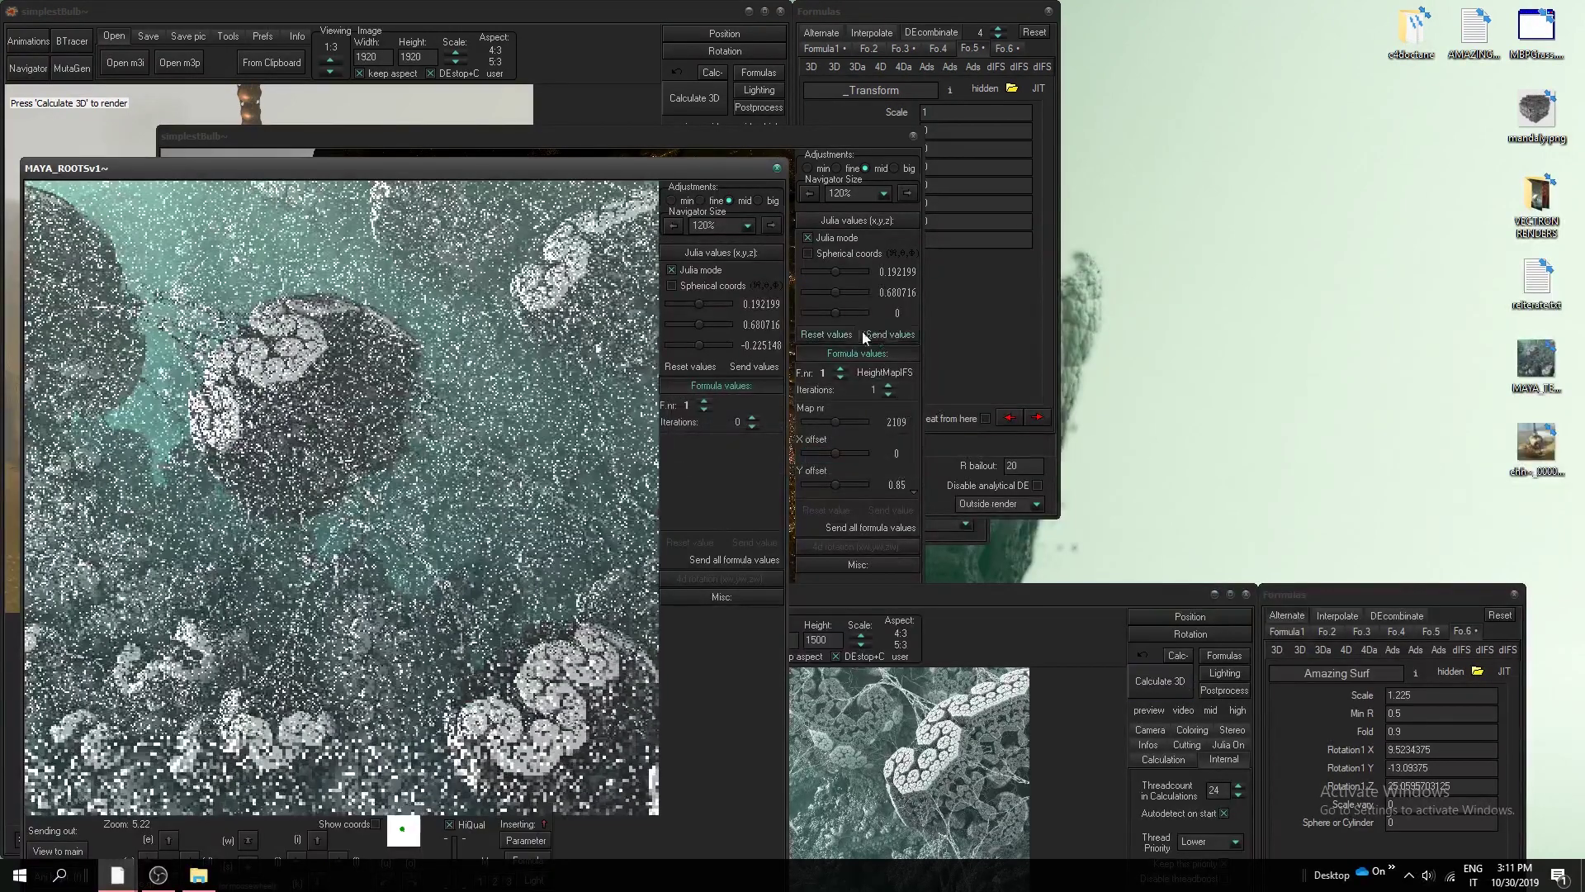
left_click(895, 311)
left_click(897, 312)
type("-0.225148400788141")
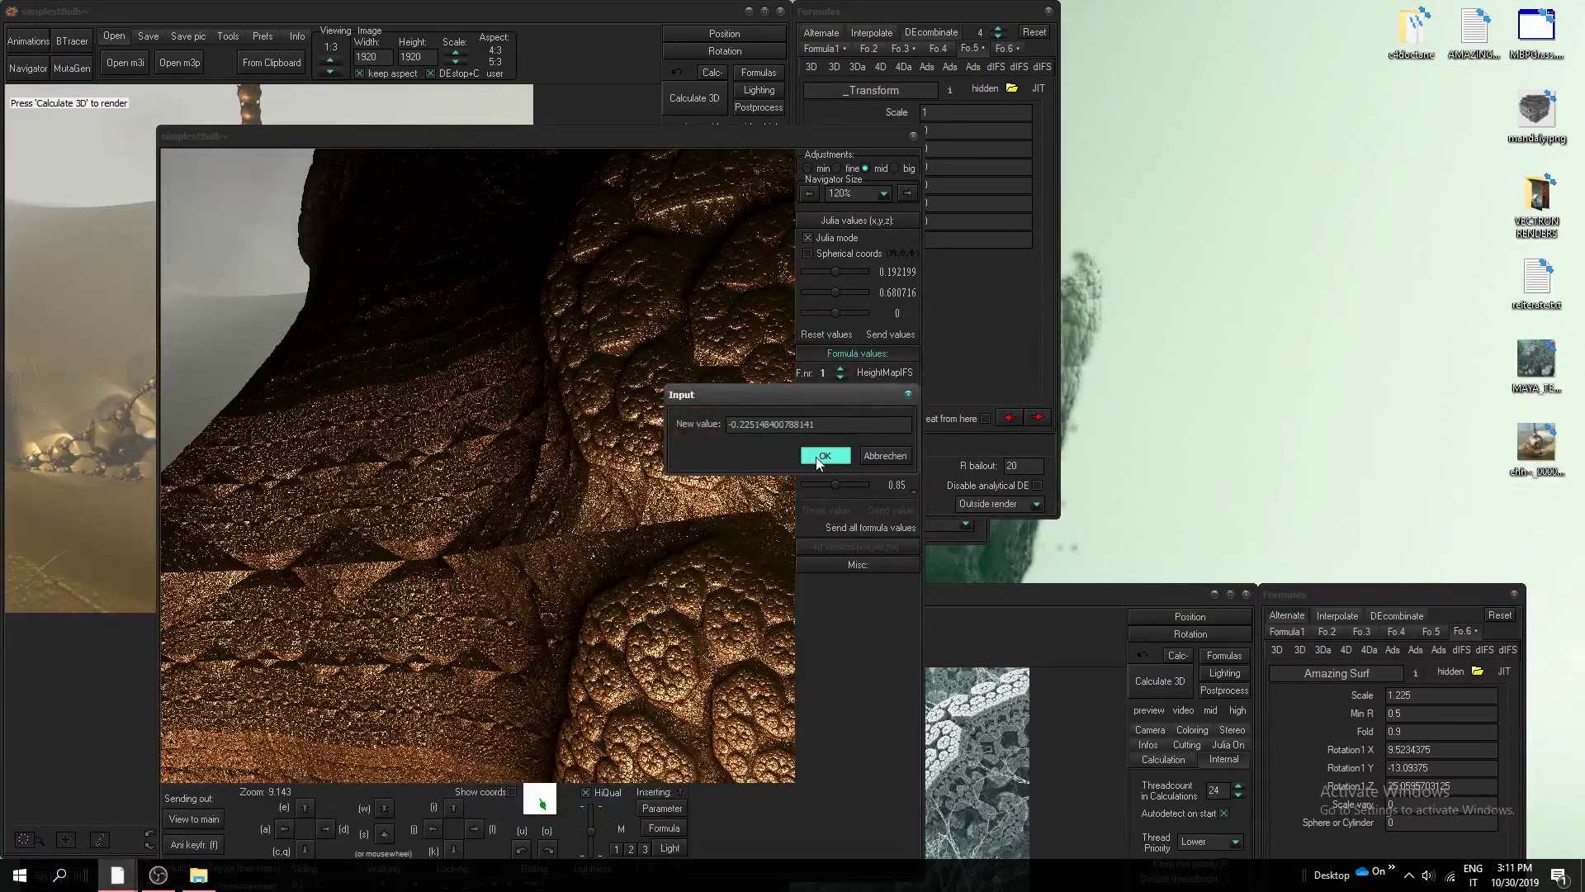
left_click(820, 458)
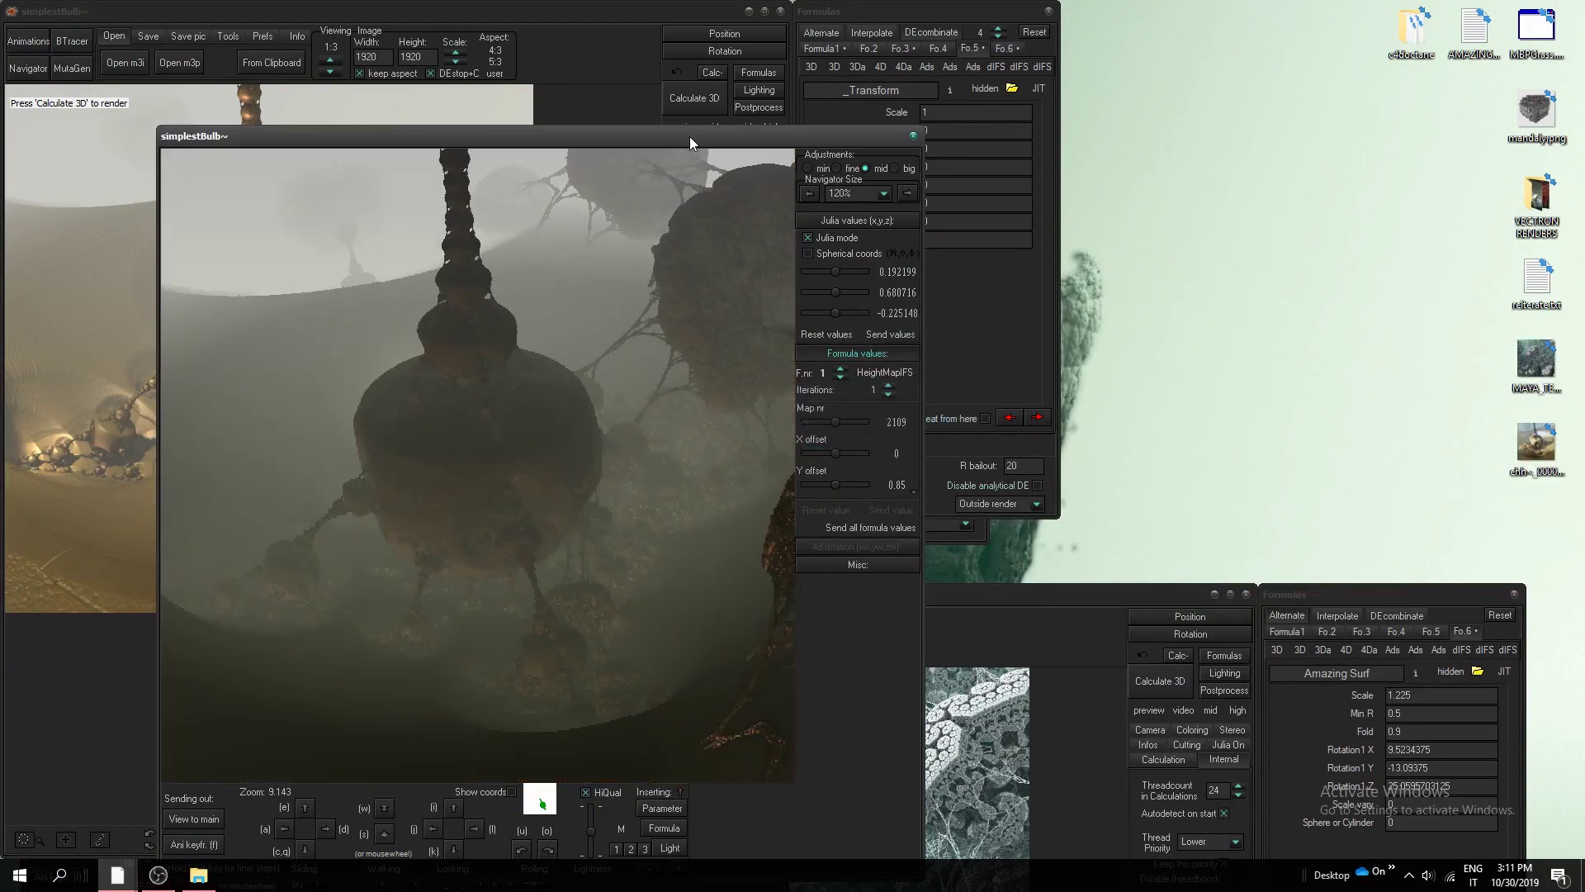
left_click(1093, 598)
left_click_drag(998, 587, 881, 155)
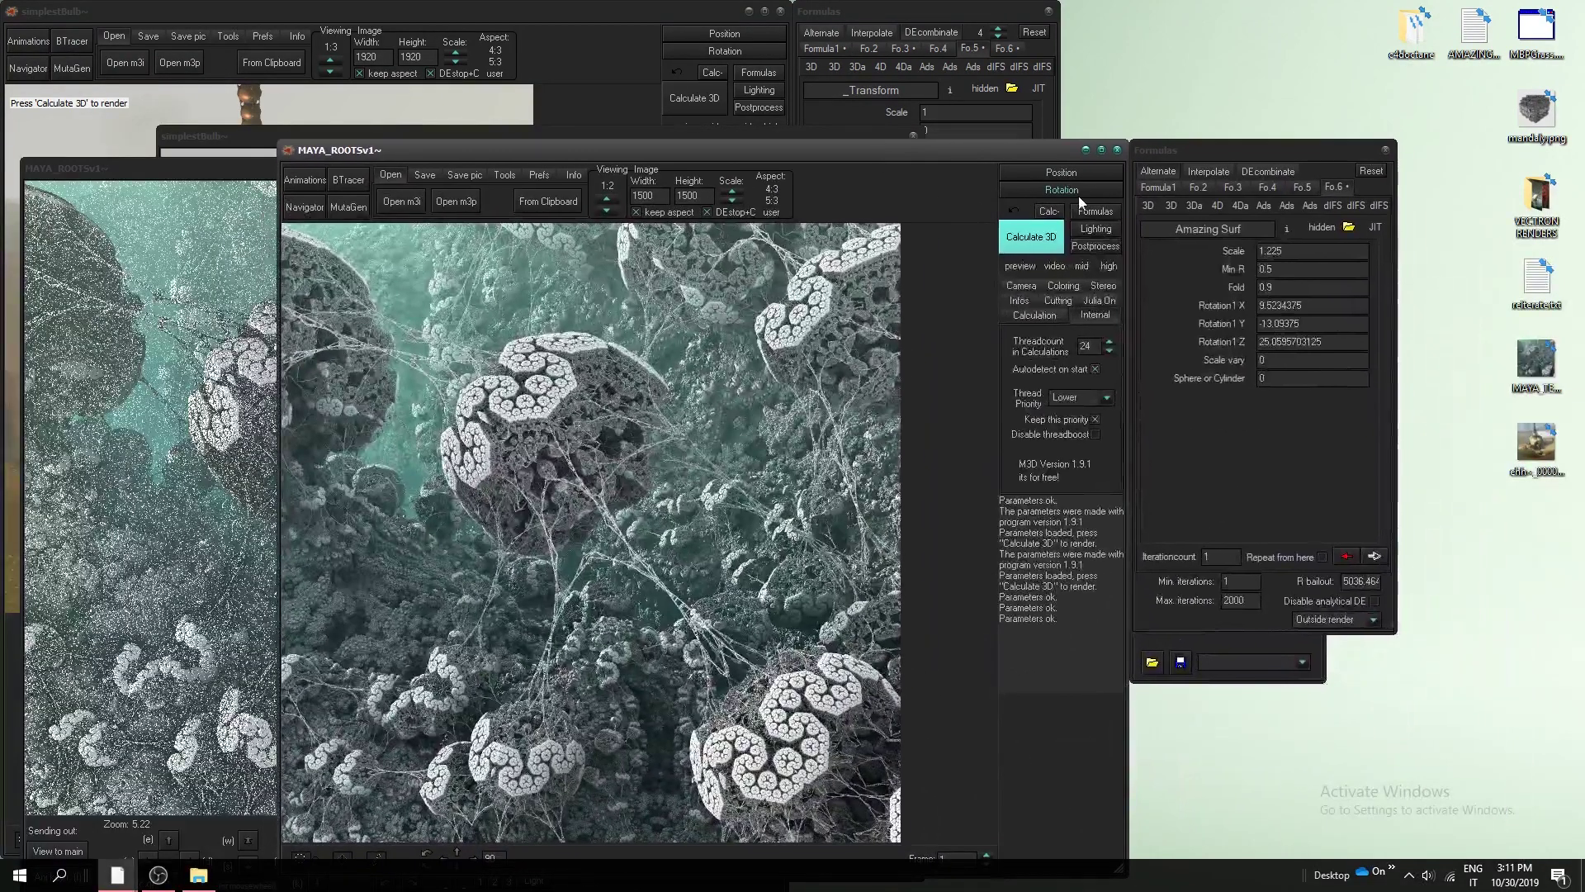
Minimise MAYA_ROOTSv1, move the simplestBulb Navigator aside, and raise its Lightness slider.
left_click(1085, 150)
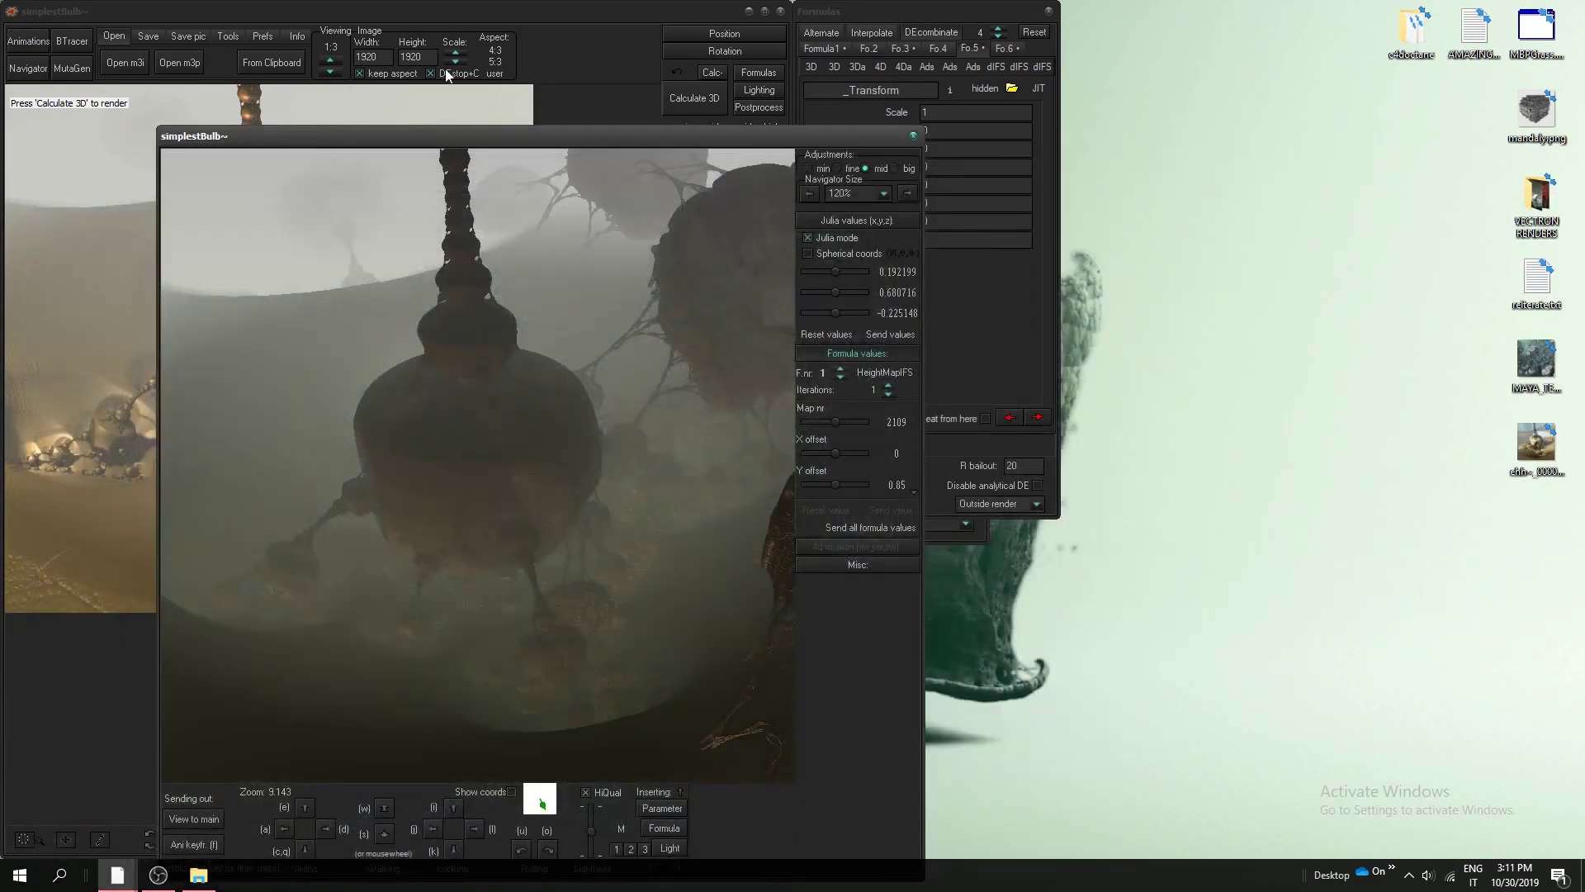
left_click_drag(557, 139, 744, 97)
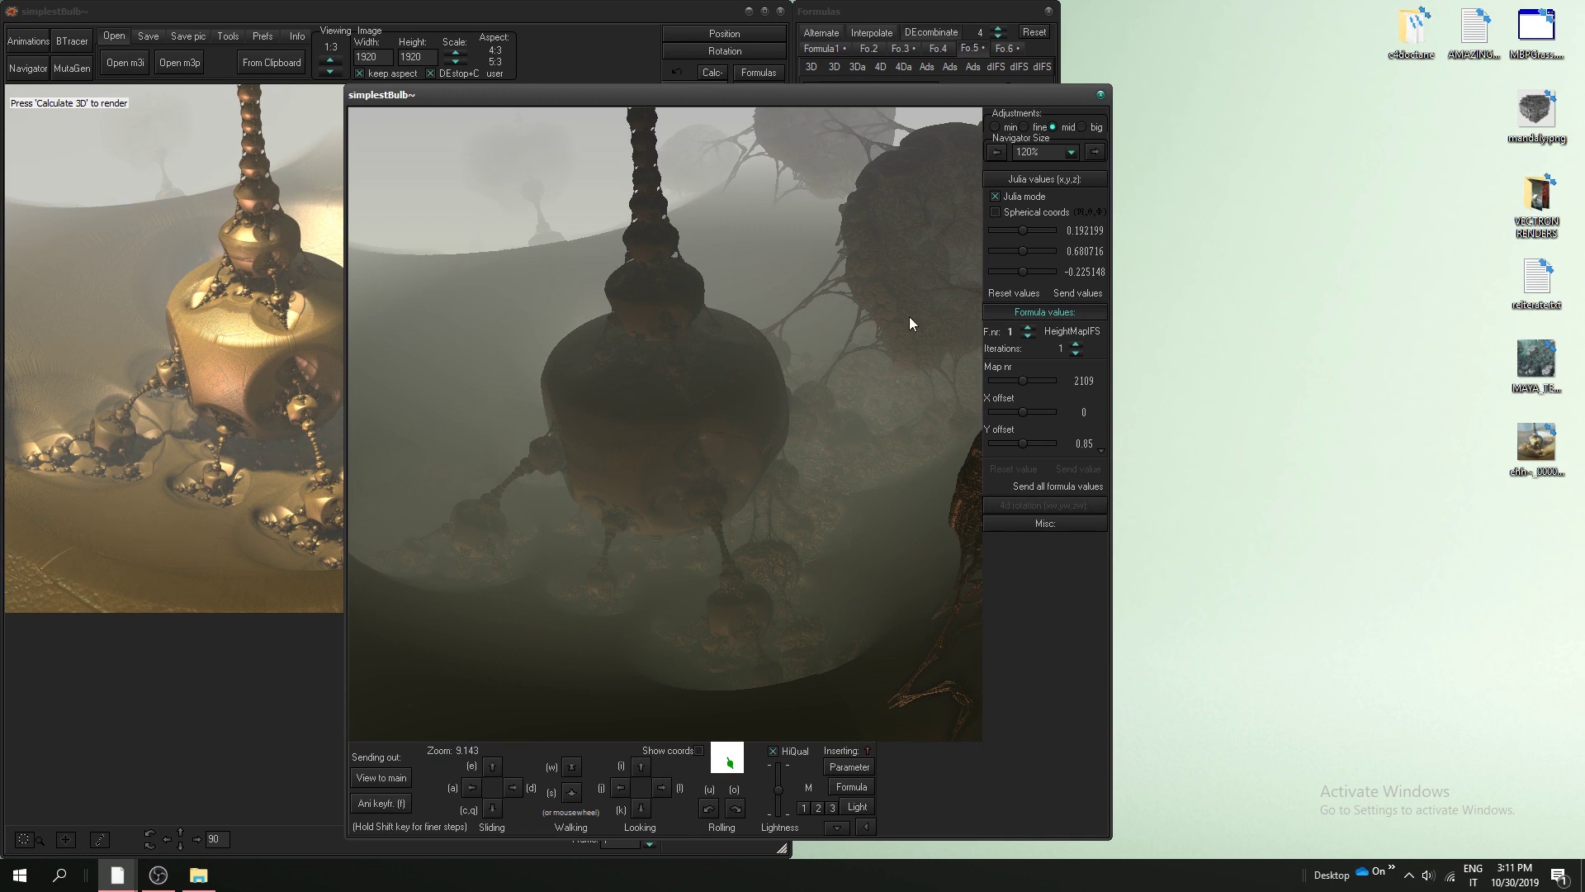
left_click_drag(779, 789, 776, 777)
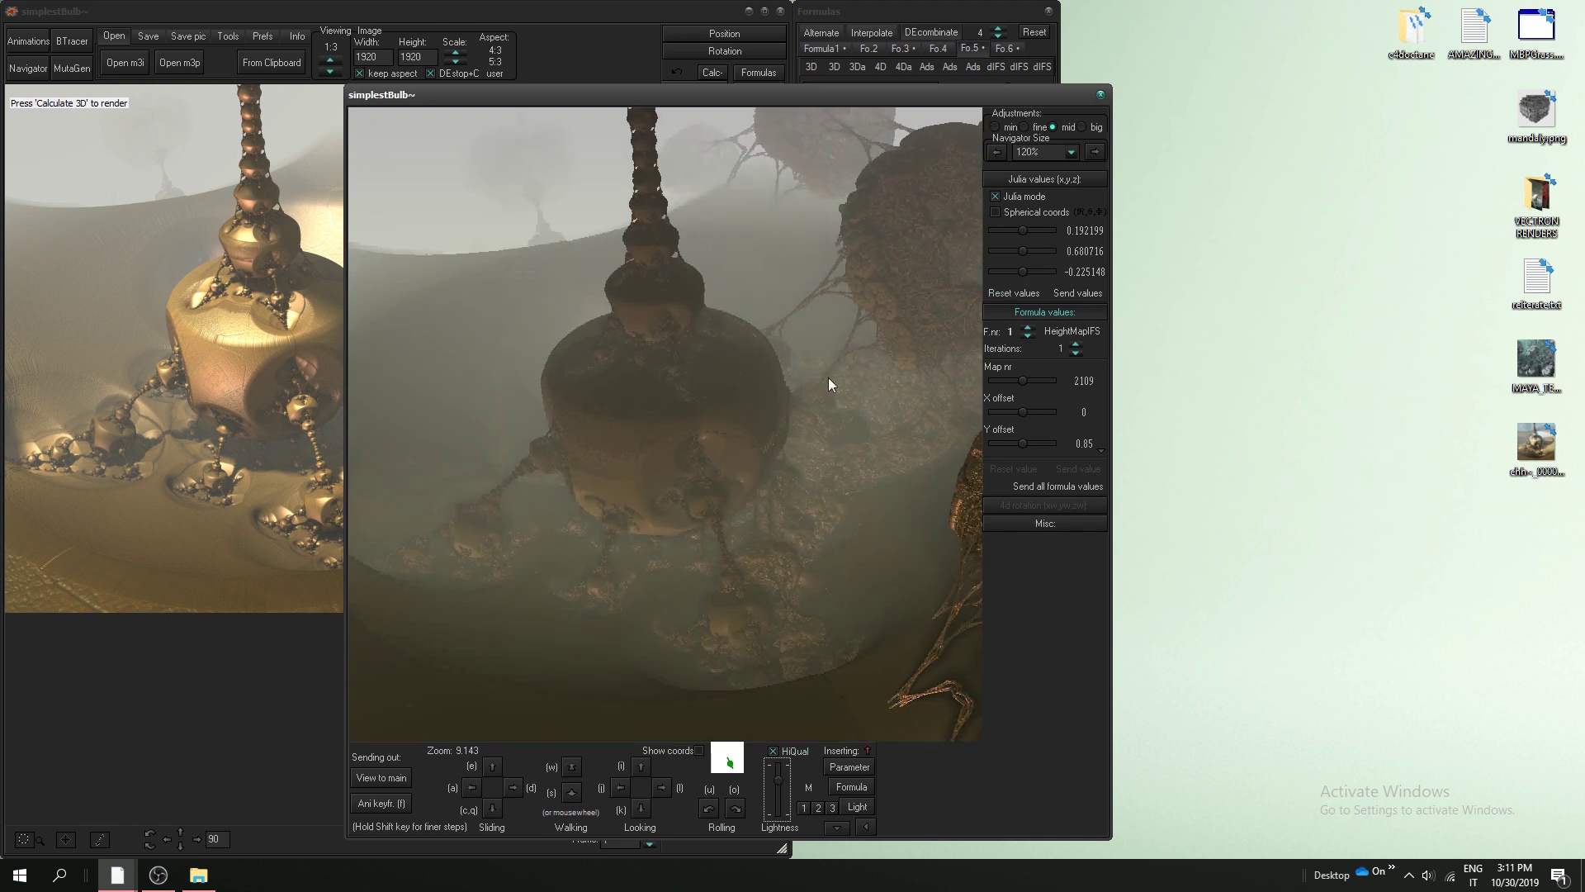
Apply a lighting preset, make the diffuse colour grey, re-render, and disable the diffuse colour map.
left_click(386, 781)
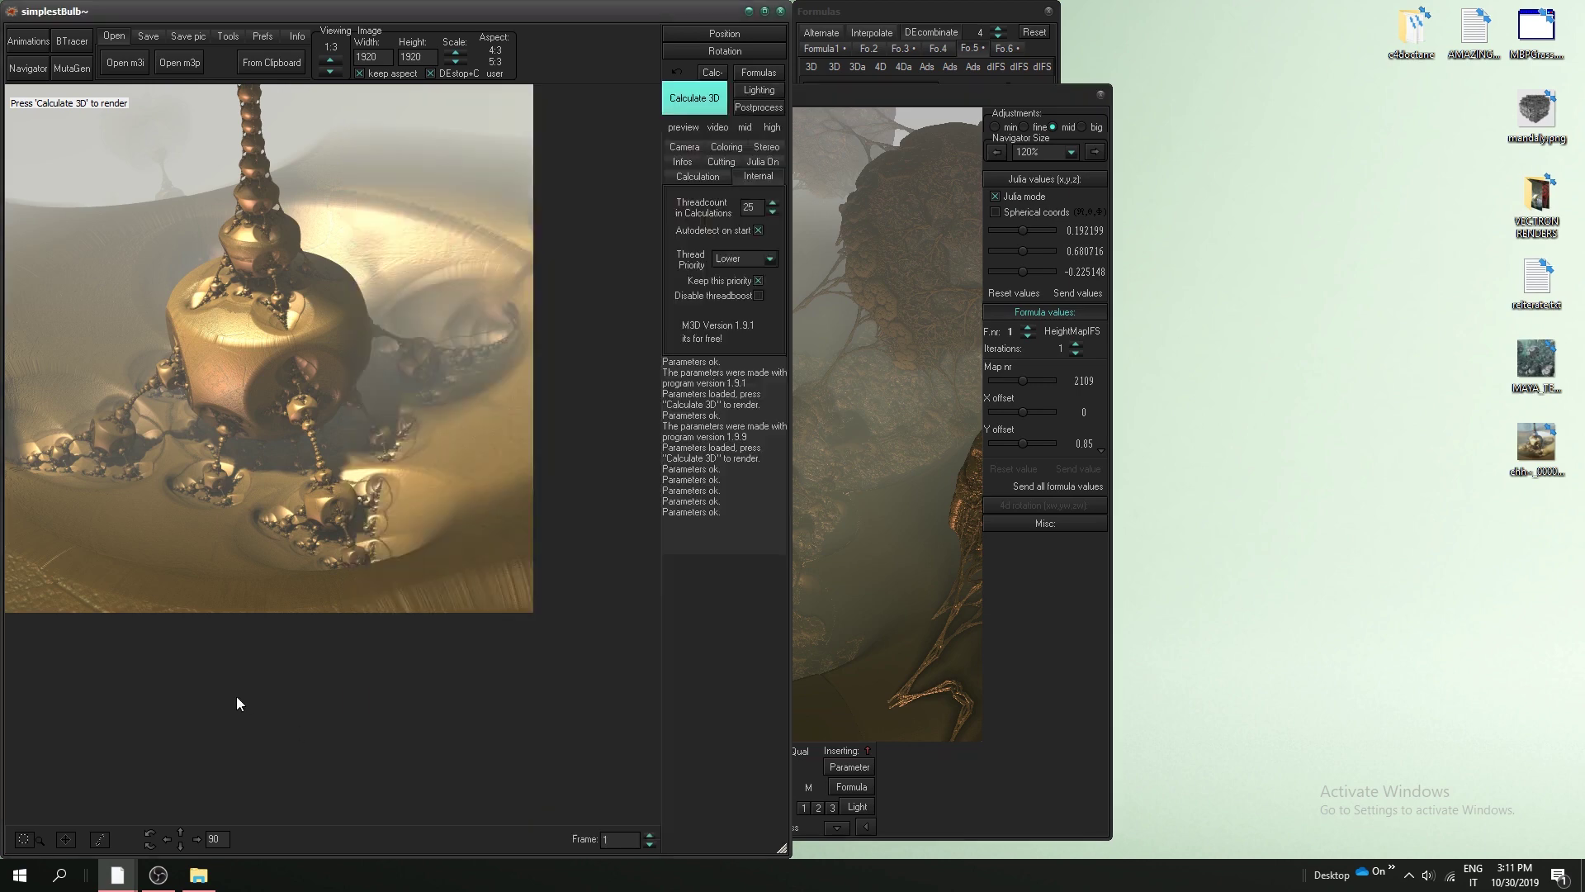
left_click(776, 90)
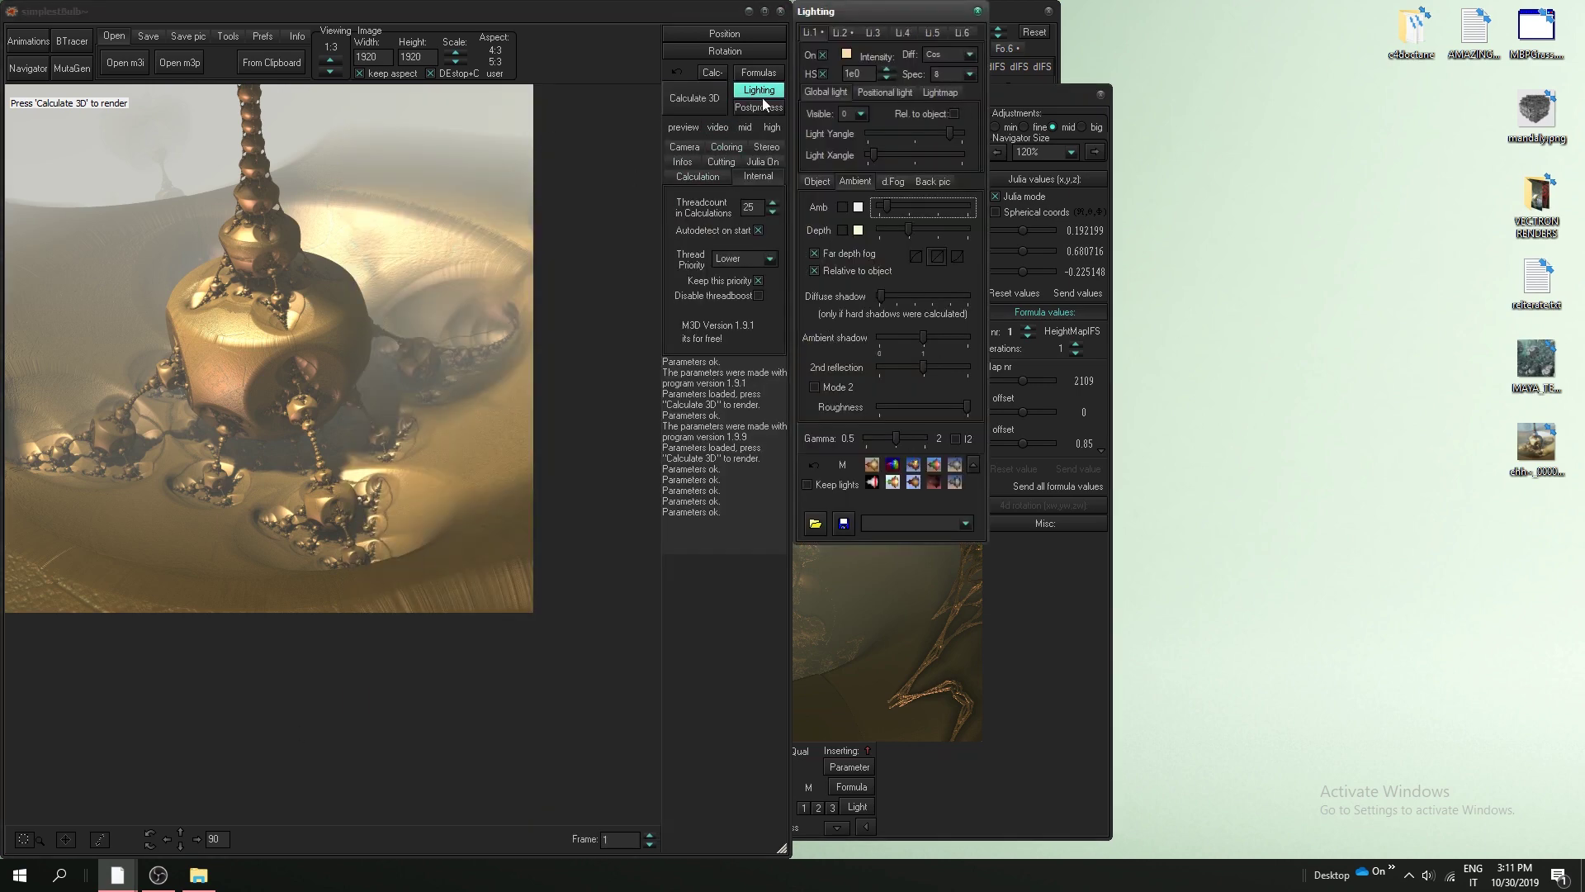
left_click(873, 484)
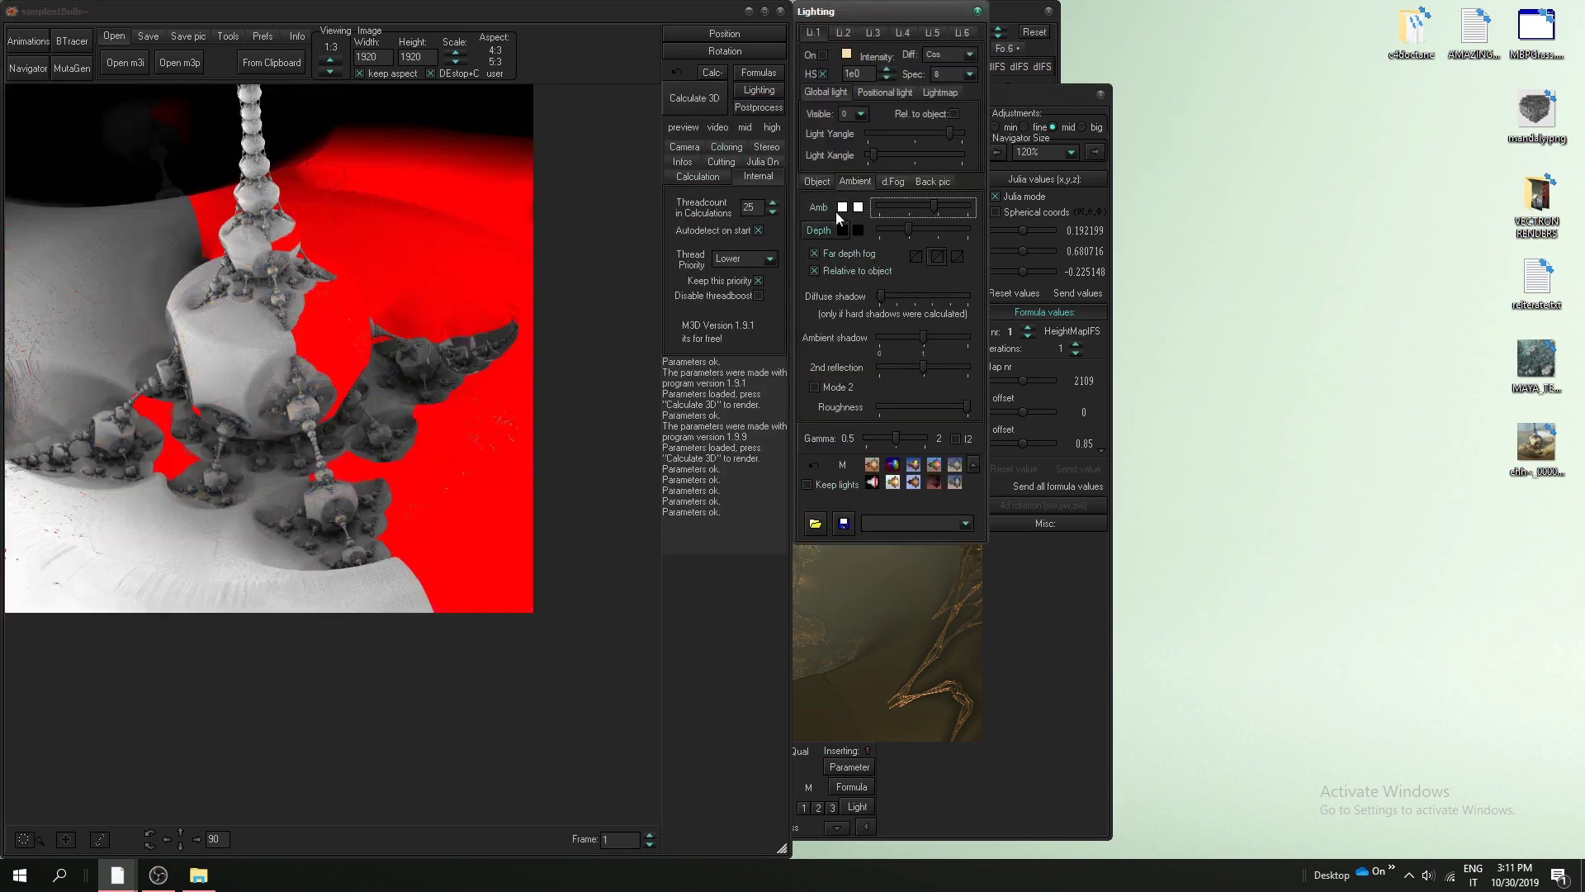
left_click(818, 180)
left_click(851, 230)
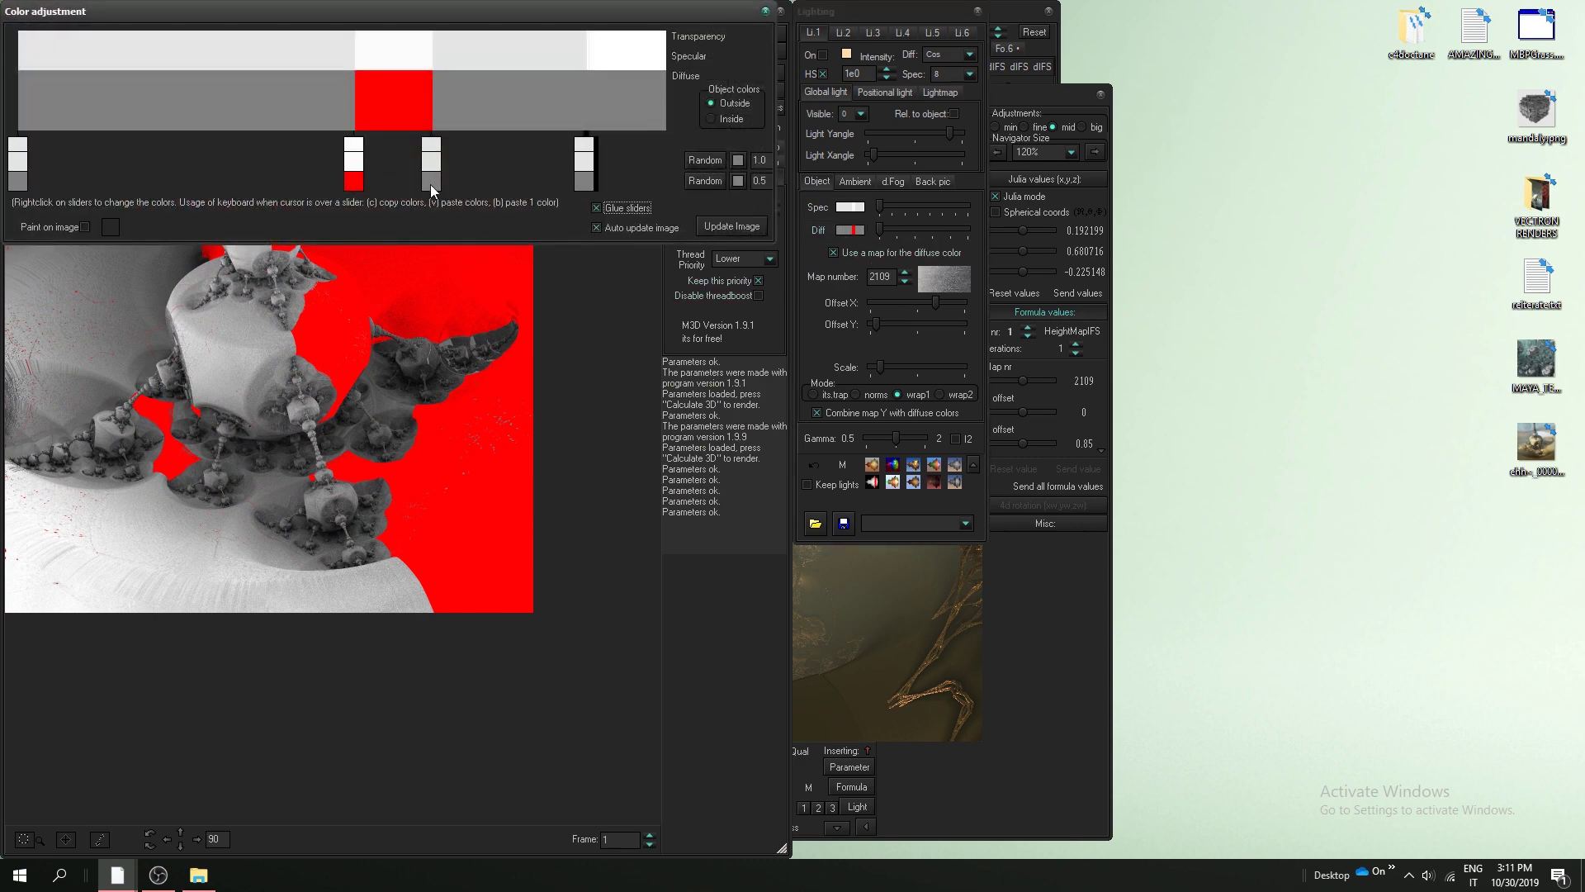
key("v")
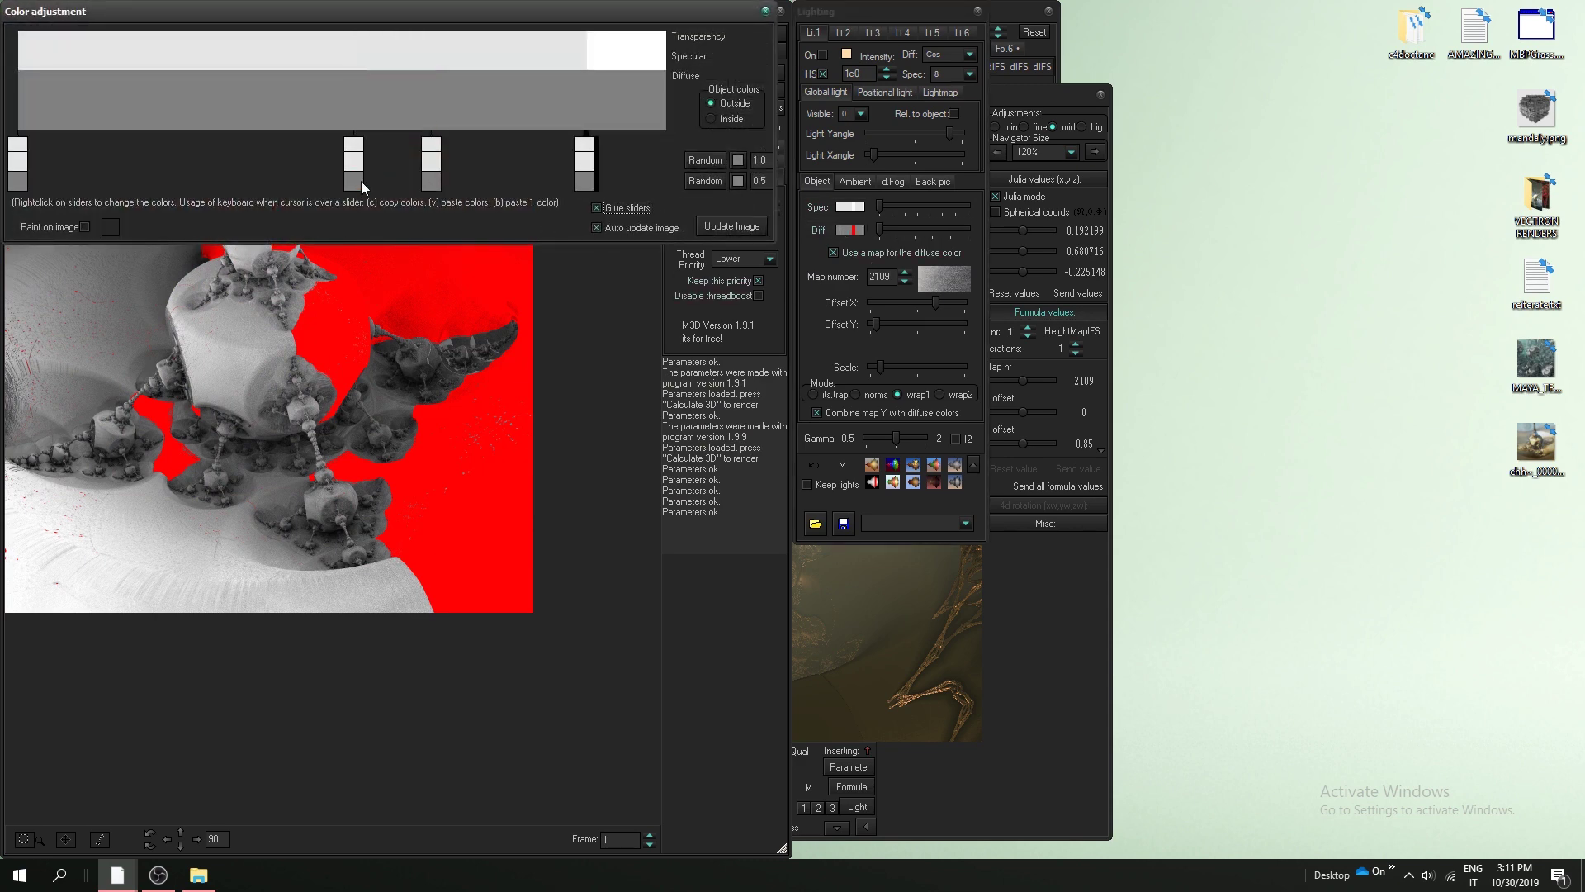
left_click(766, 11)
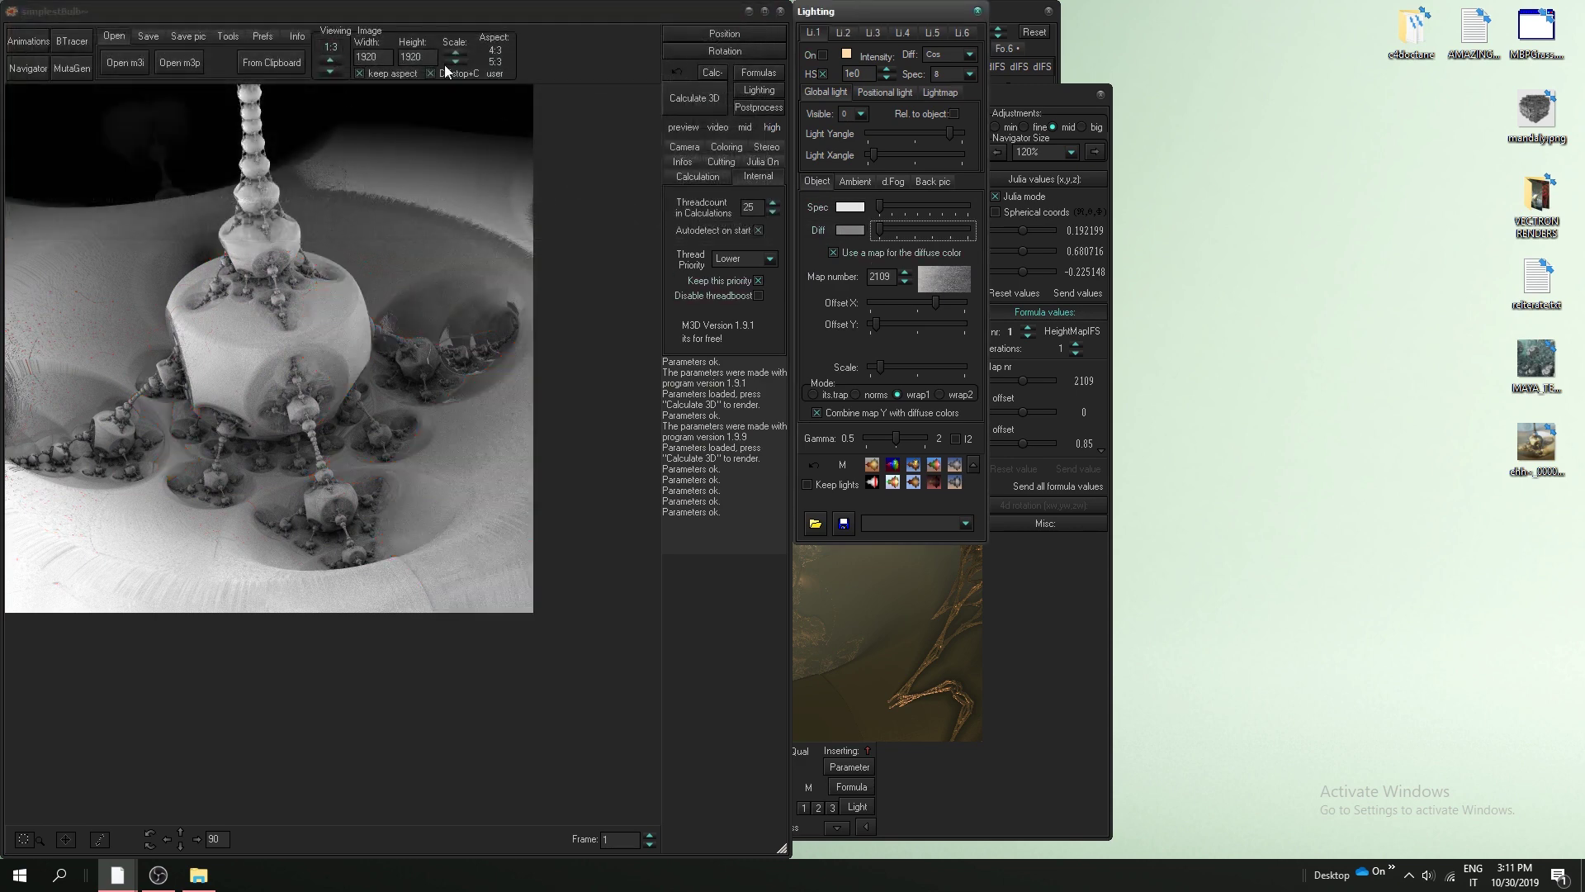
left_click(695, 97)
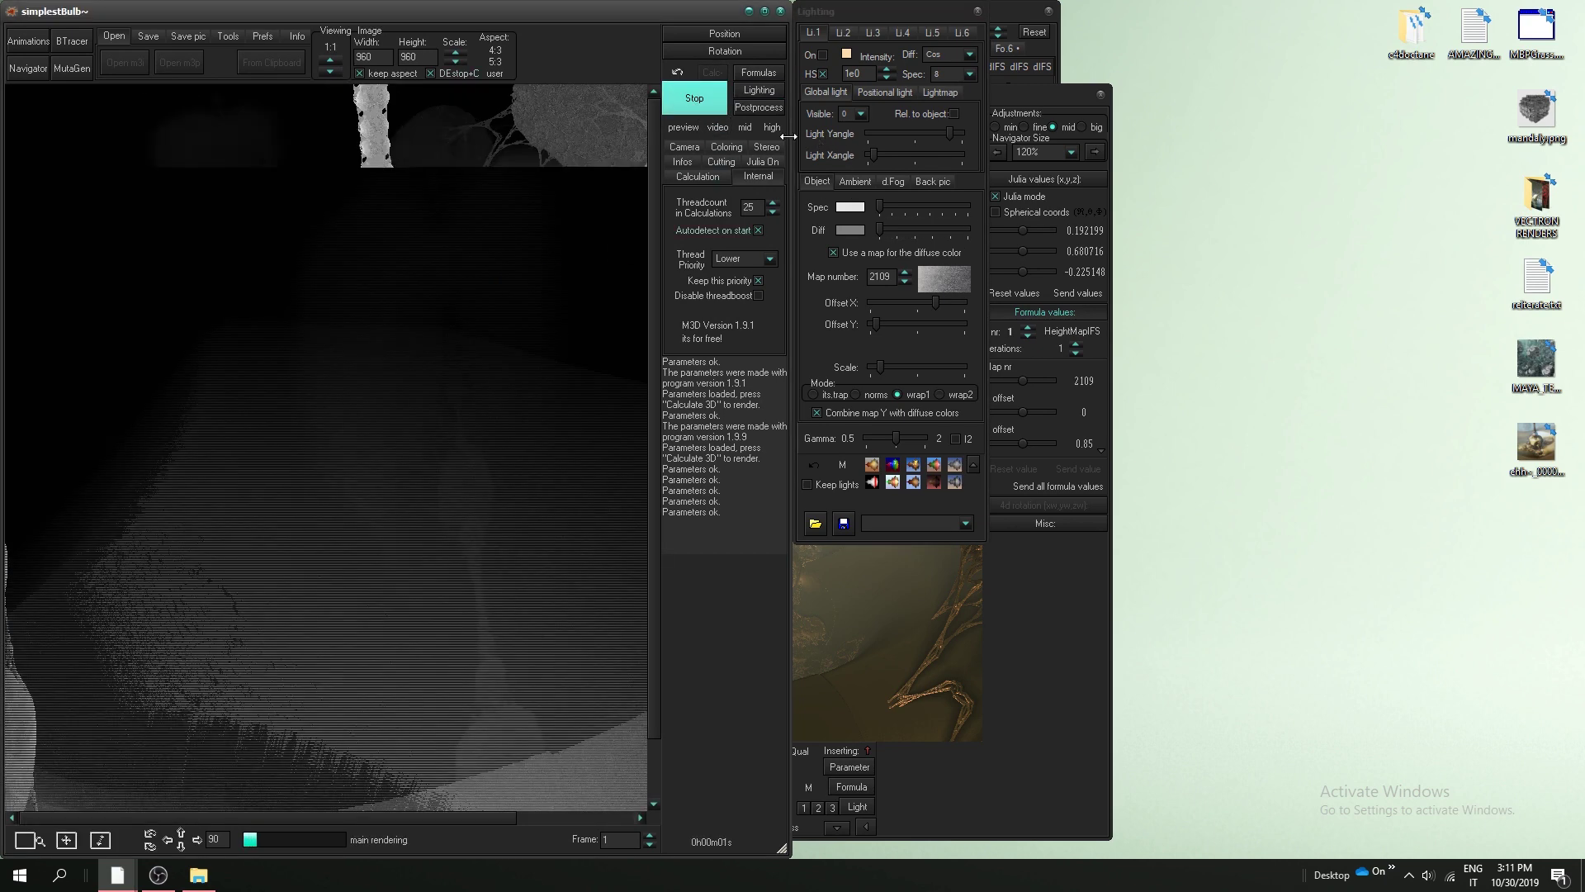
left_click(1073, 255)
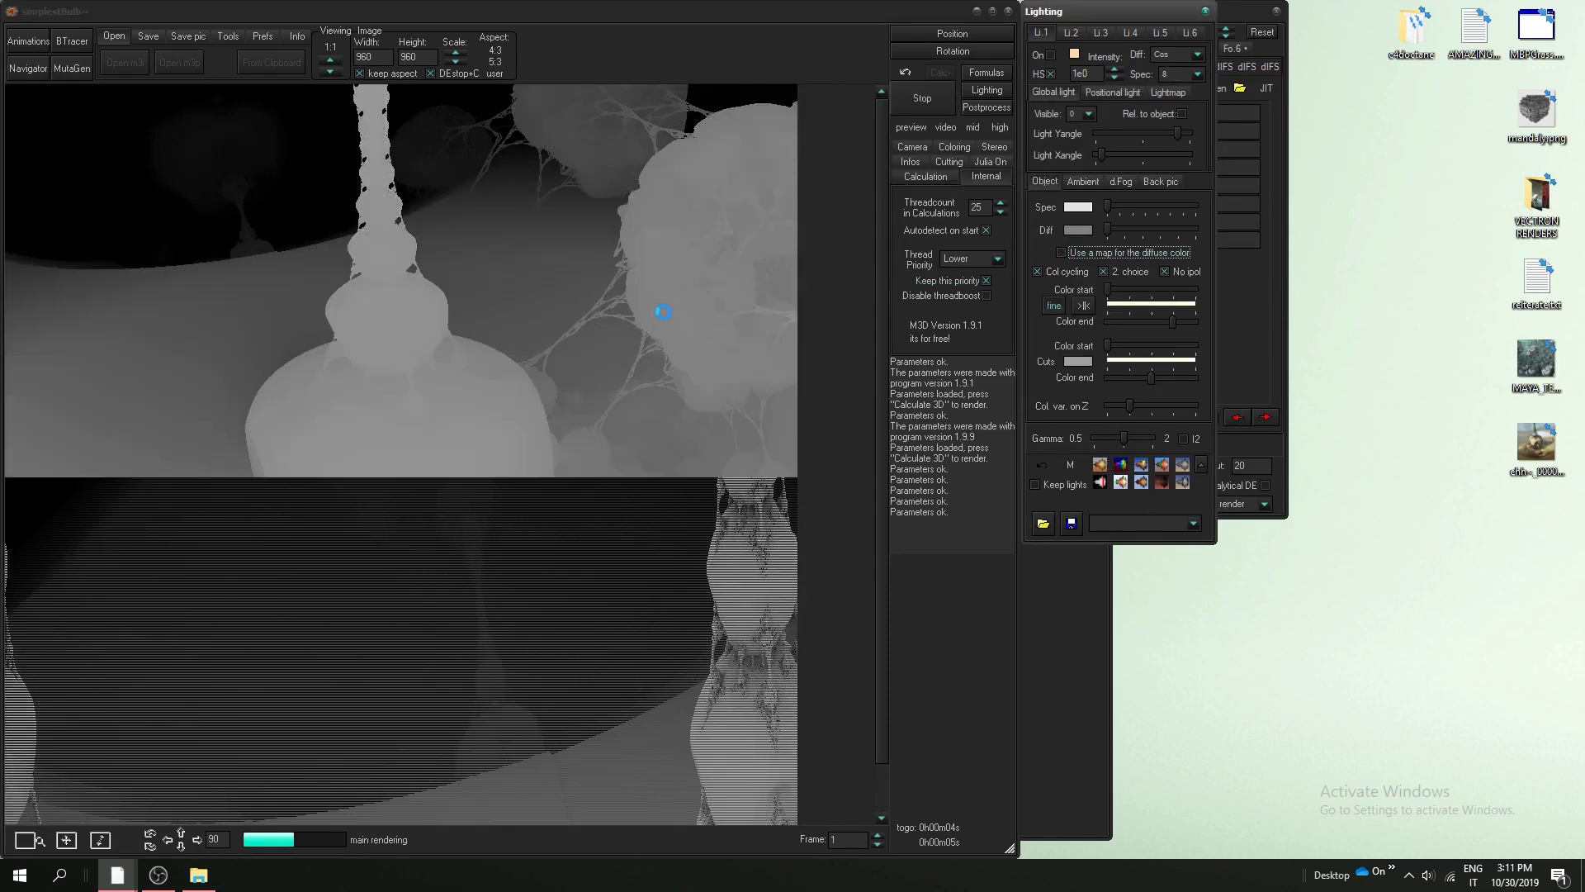
In Postprocess, turn off Reflections + Transparency and Depth of Field, and expand Ambient Shadows.
left_click(995, 111)
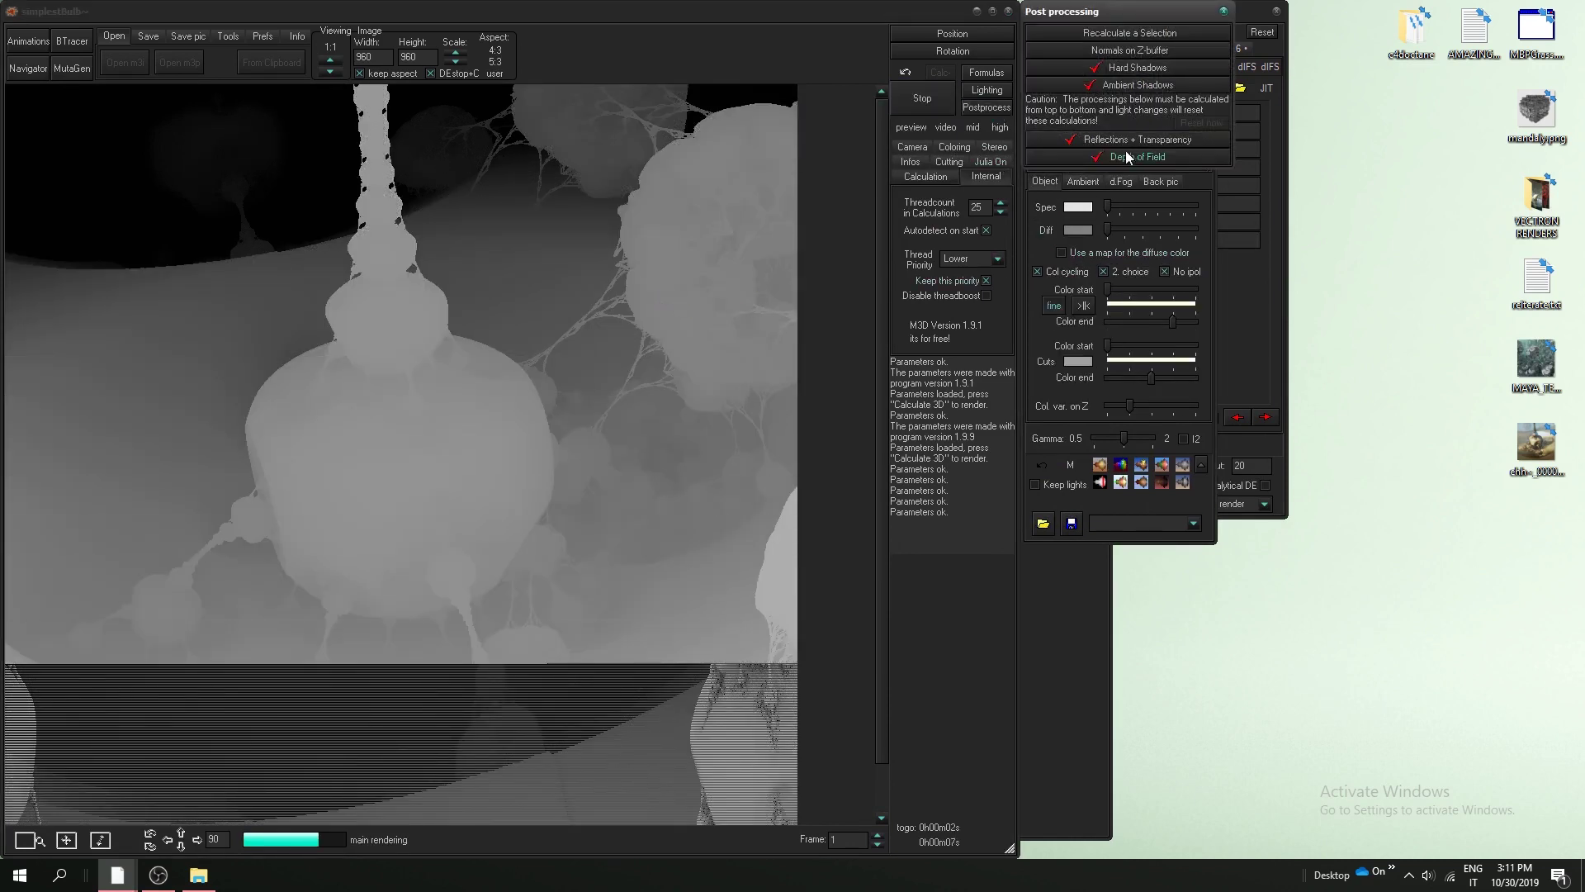
left_click(1127, 138)
left_click(1122, 142)
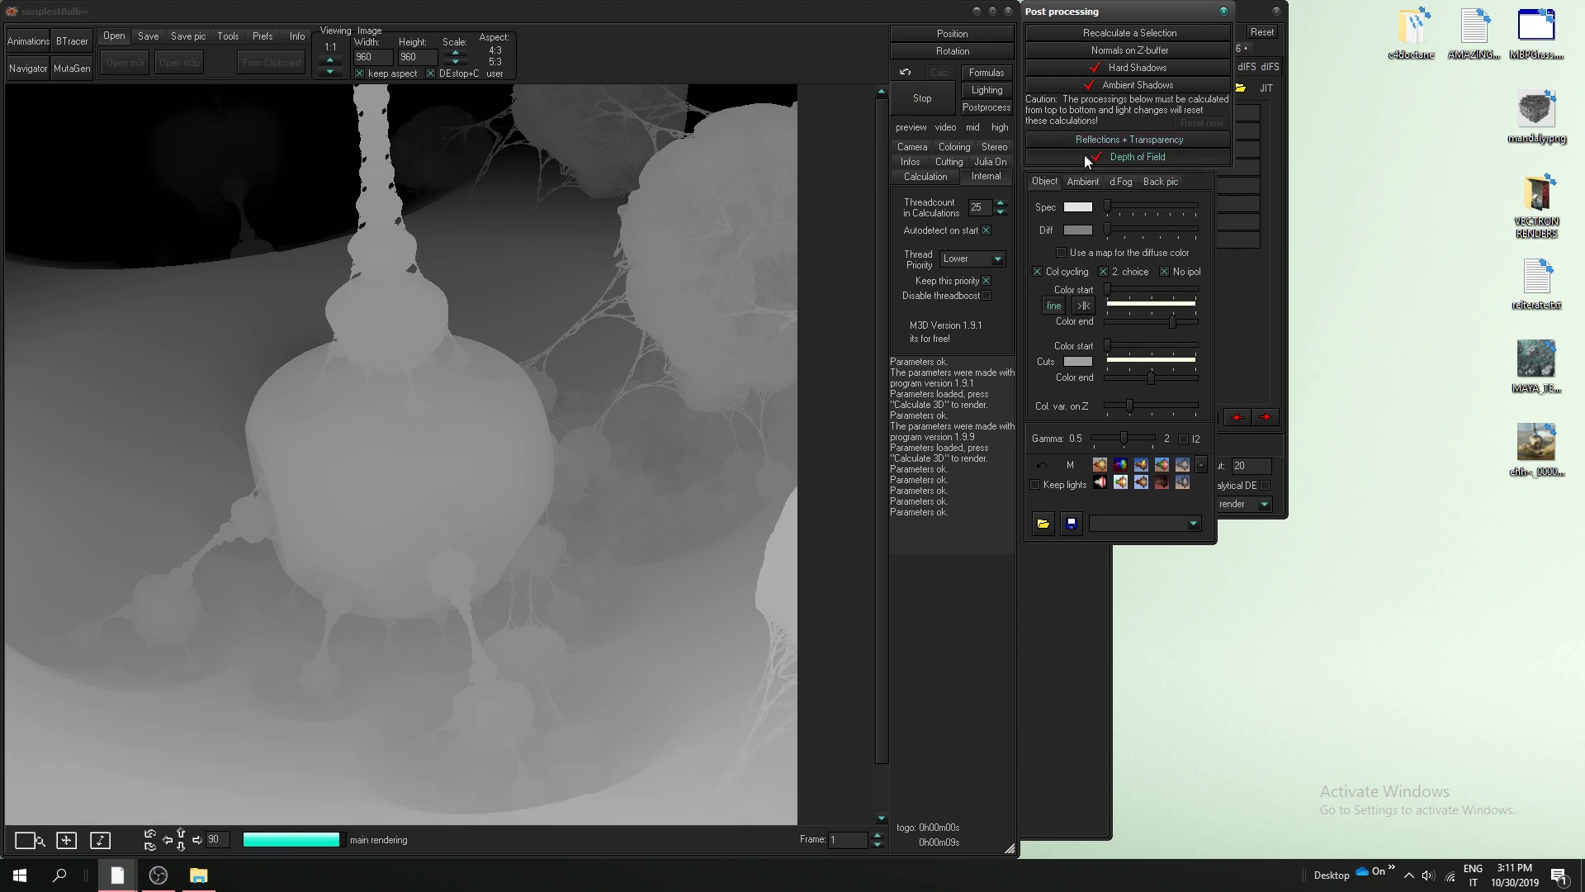
left_click(1084, 155)
left_click(1084, 175)
left_click(1107, 86)
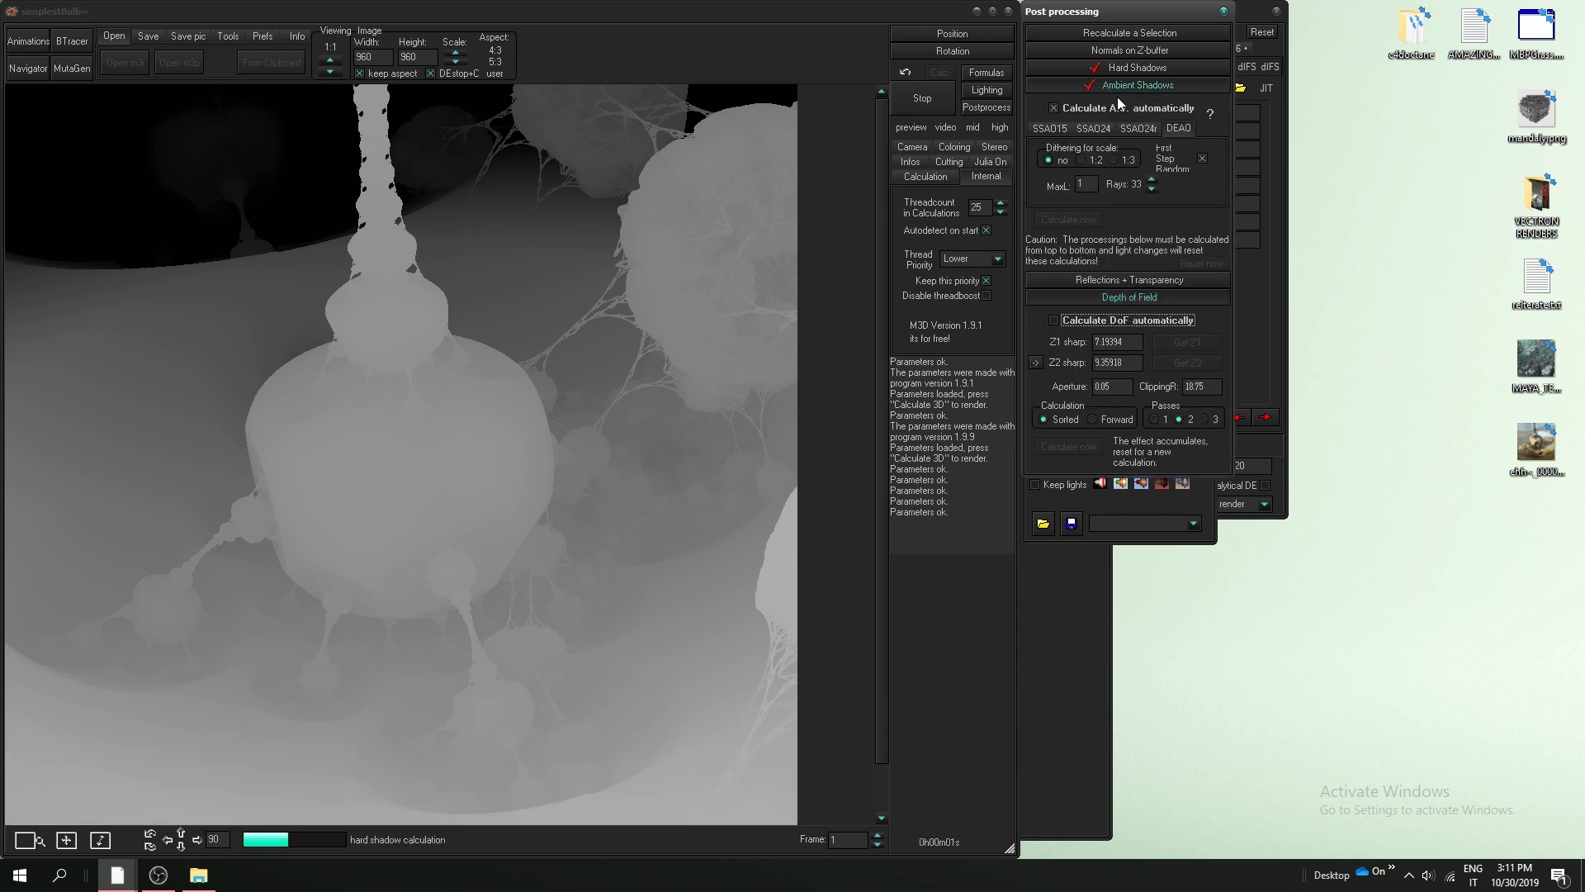
left_click(852, 136)
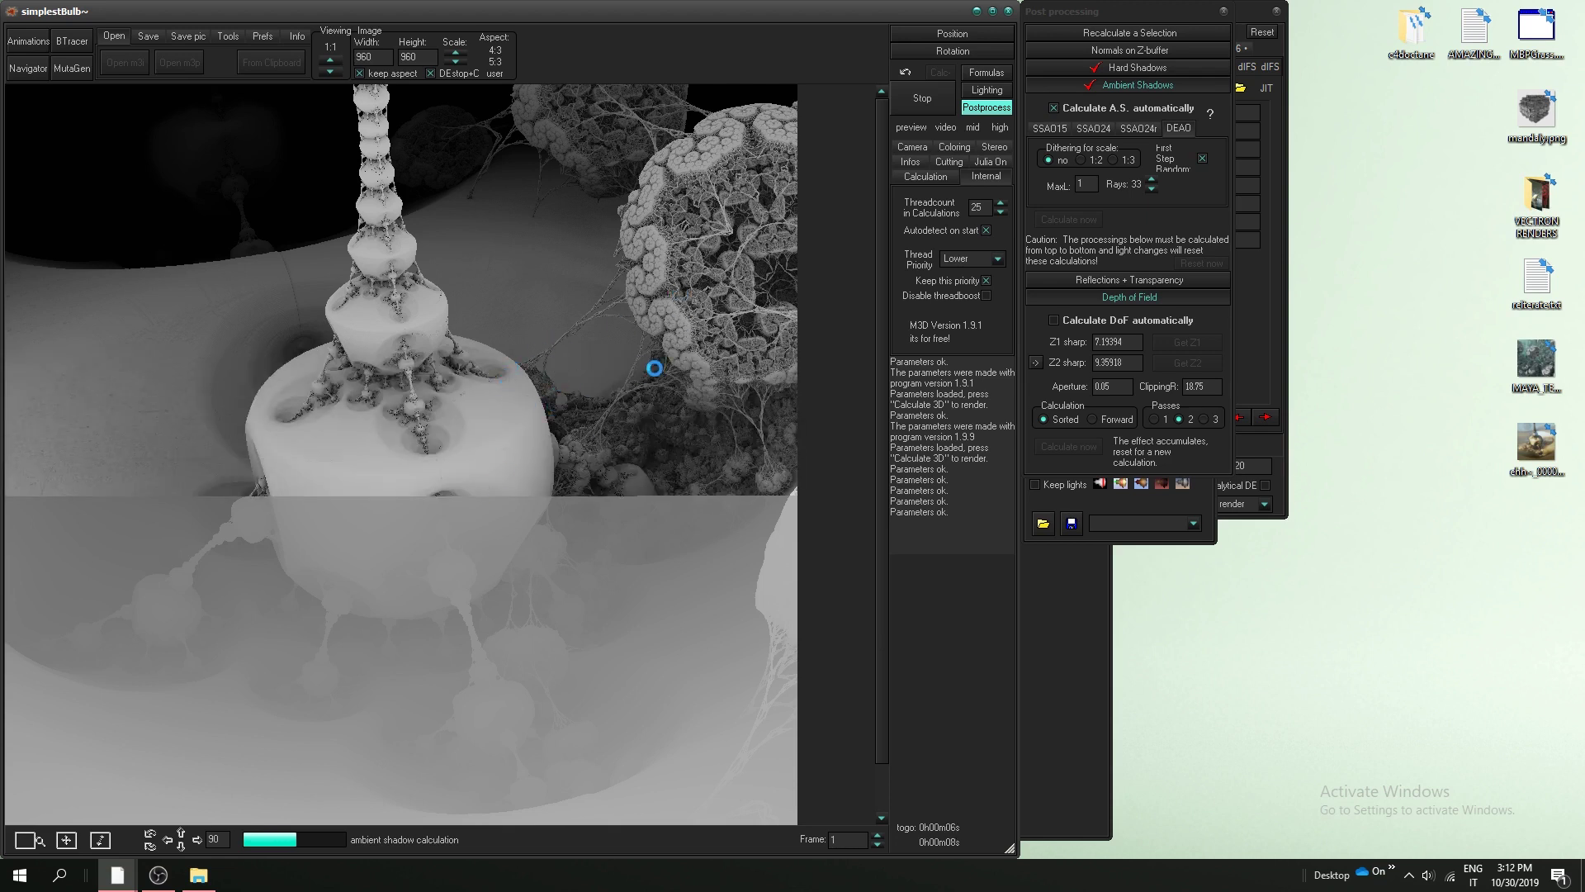
Check the DE comb. dropdown in Formulas, leaving it set to Min.
left_click(987, 72)
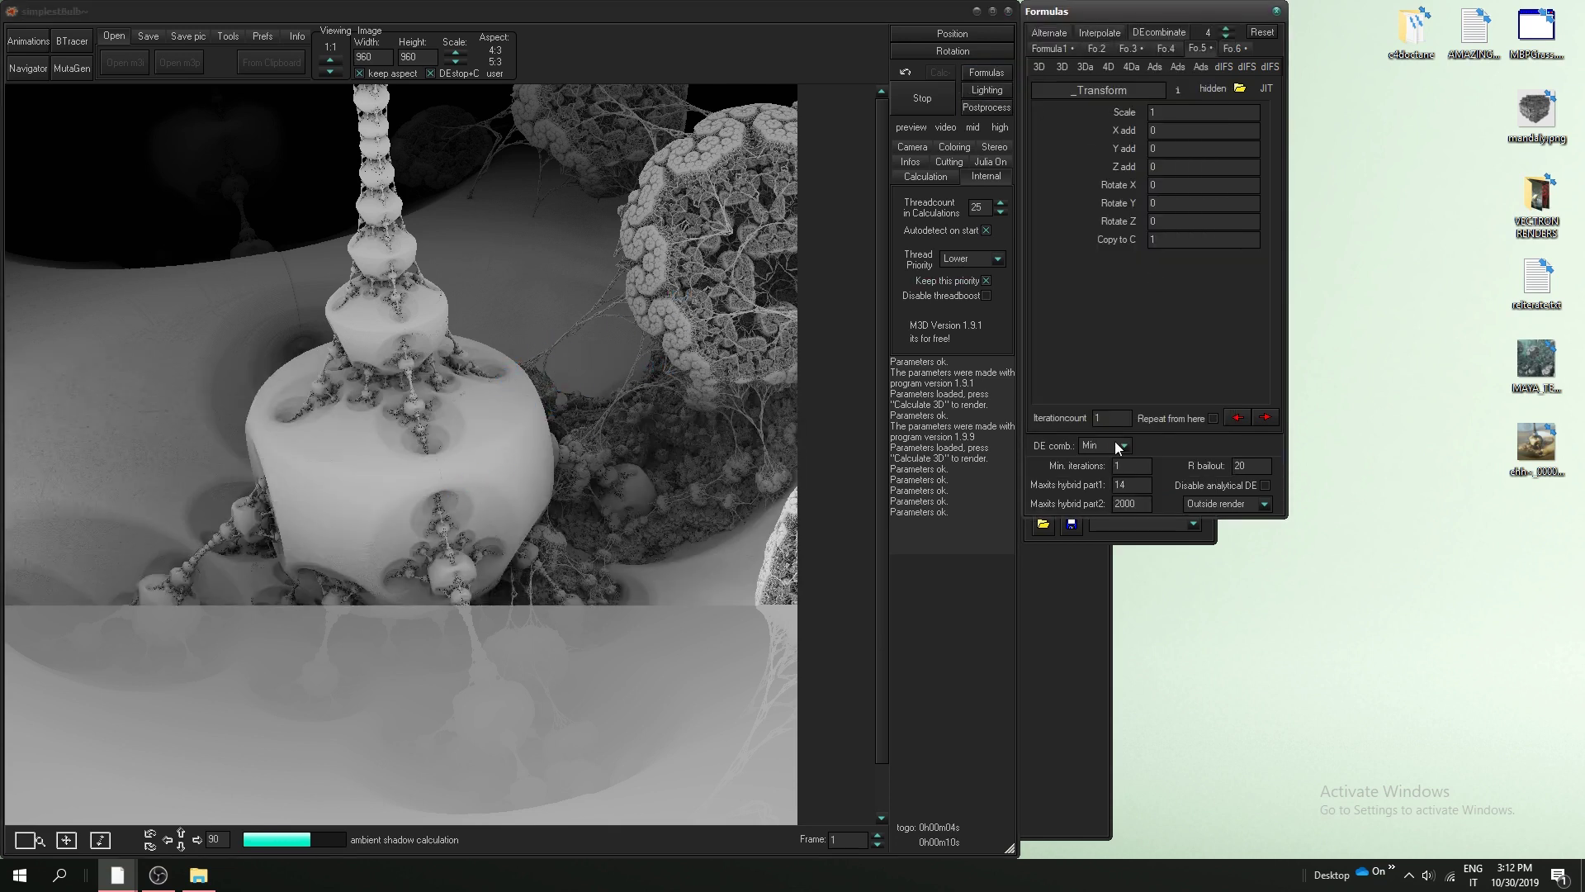
left_click(1122, 444)
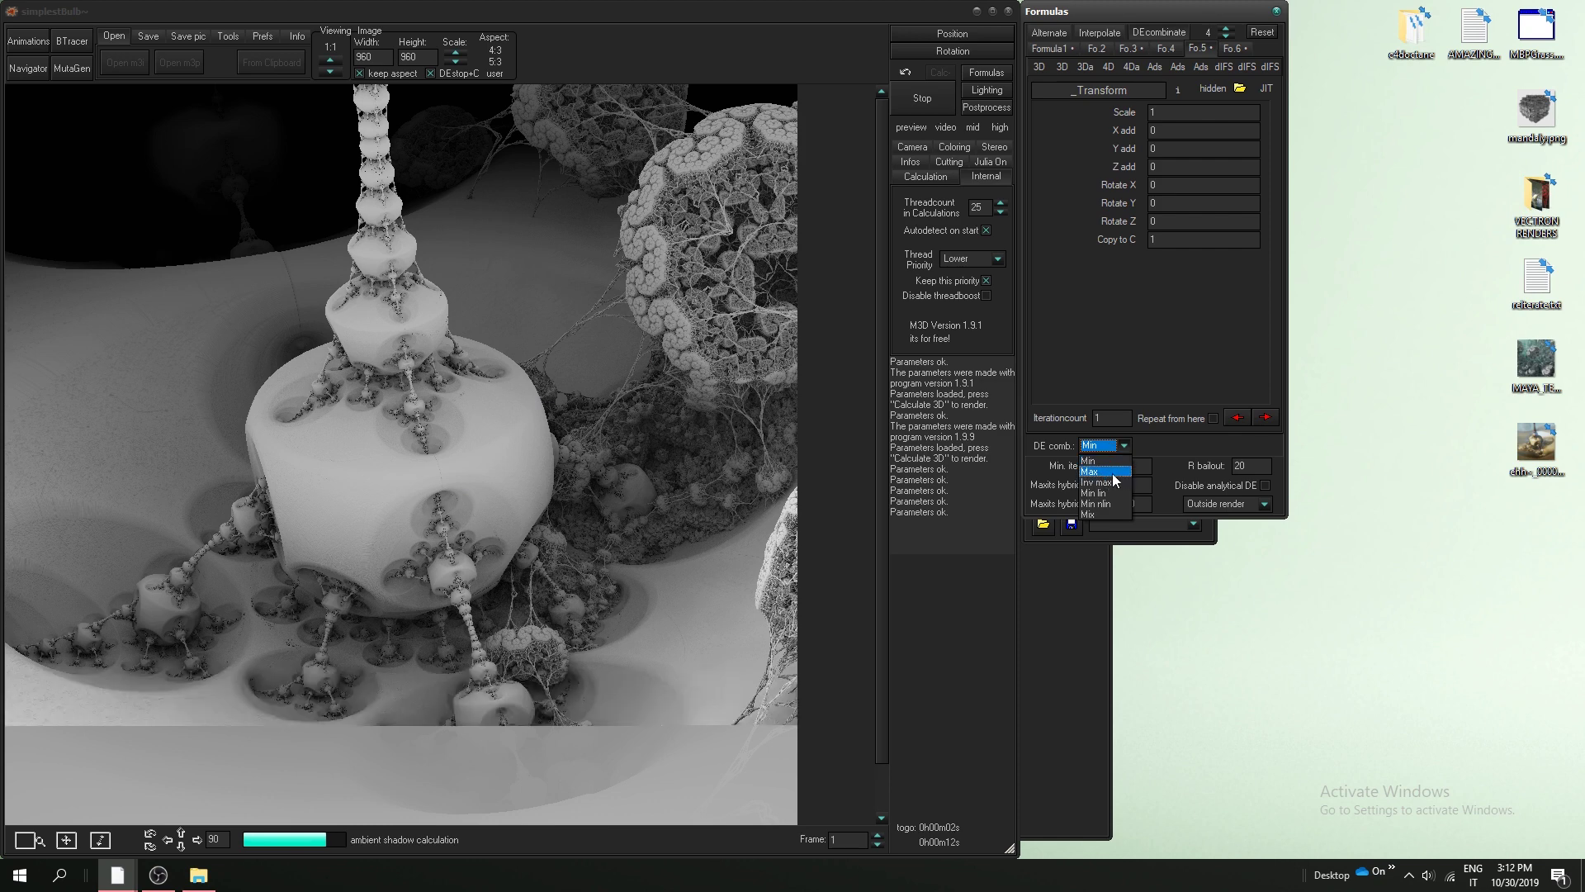
left_click(1072, 294)
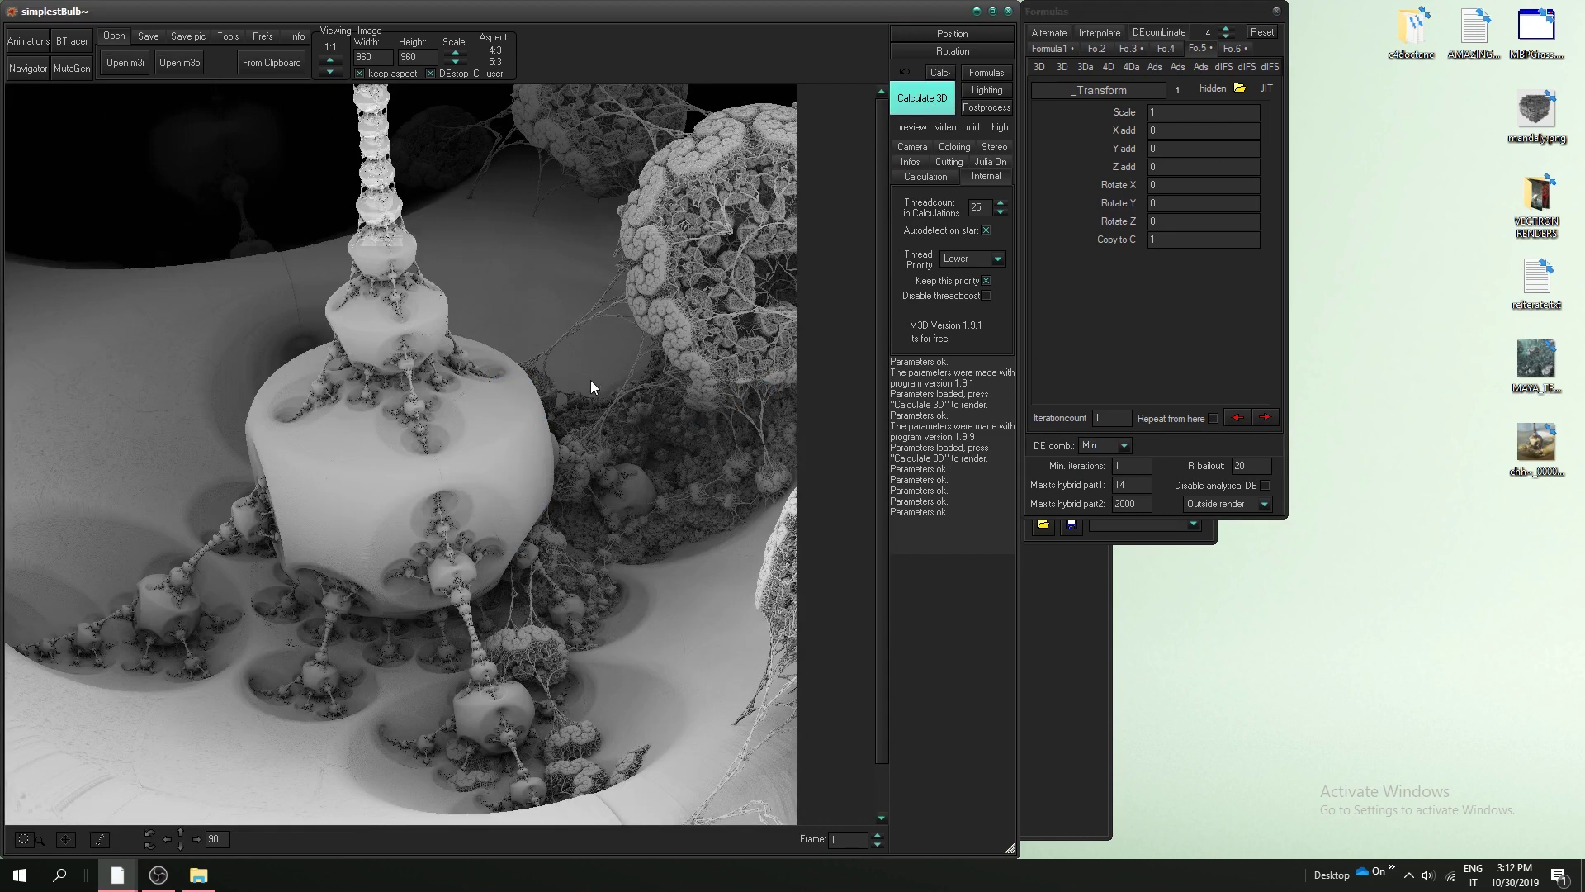
Load the main scene's parameters into the Navigator and step F.nr to 5 (_Transform).
left_click(47, 69)
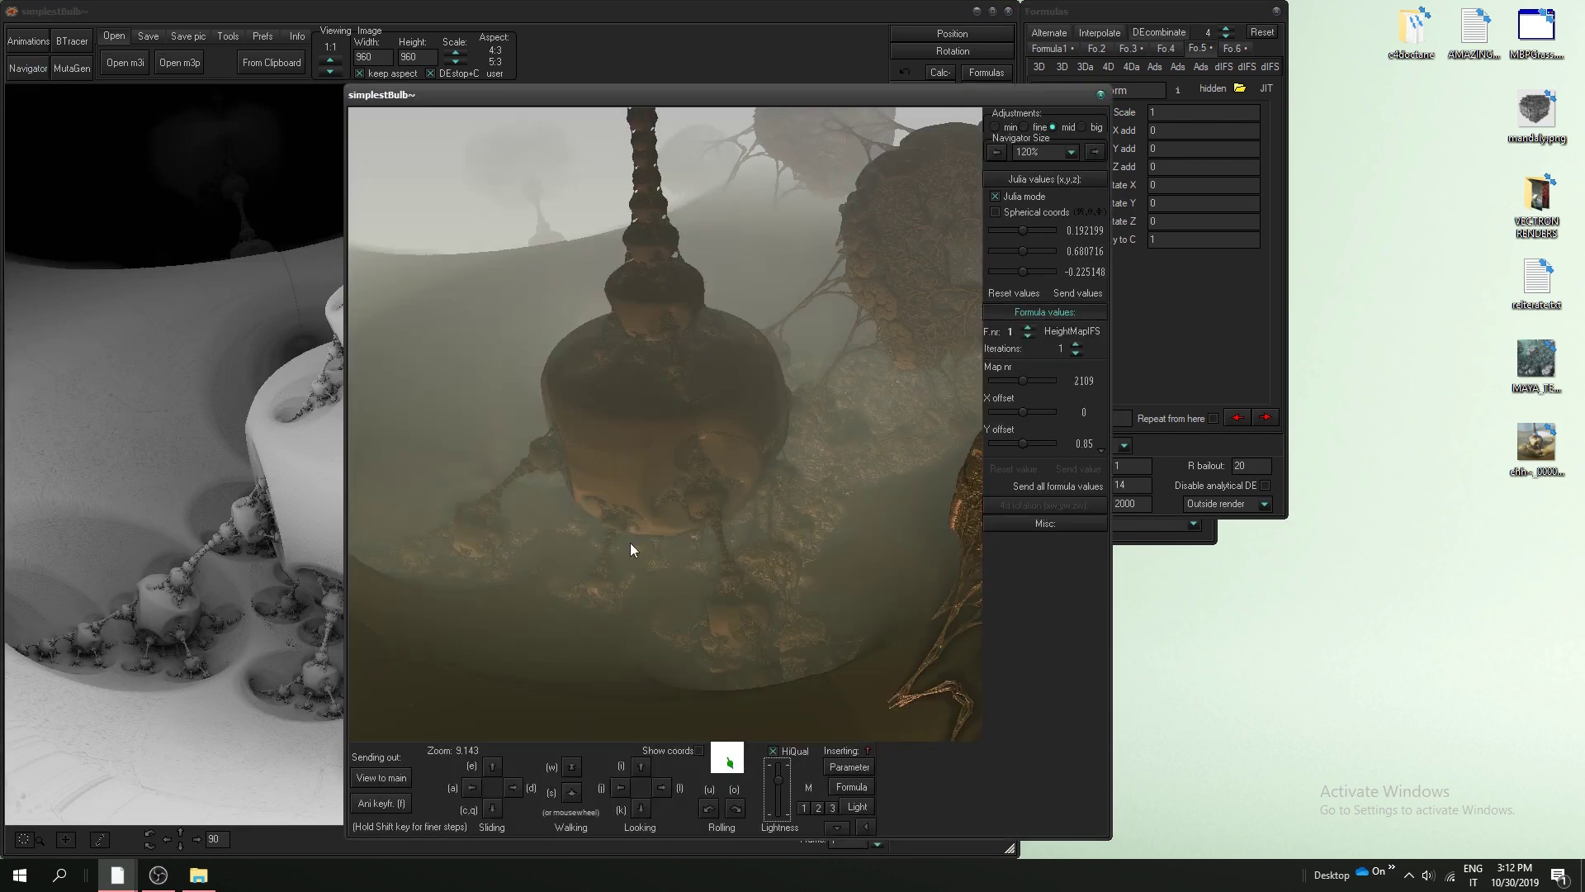
left_click(853, 766)
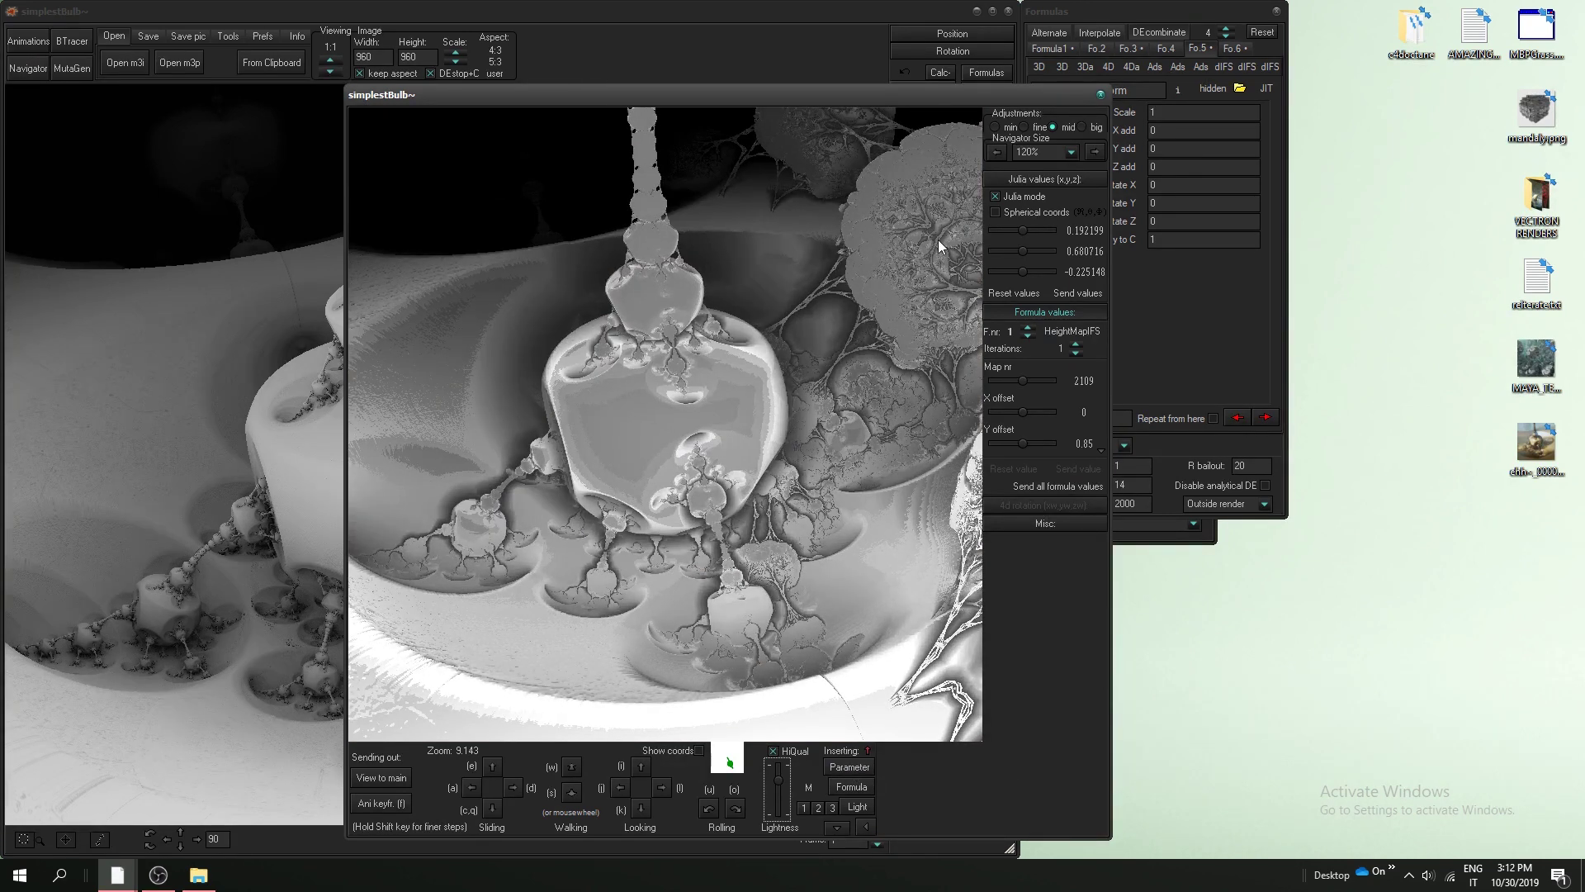
left_click(1028, 327)
left_click(1028, 327)
left_click(1028, 327)
left_click(1028, 327)
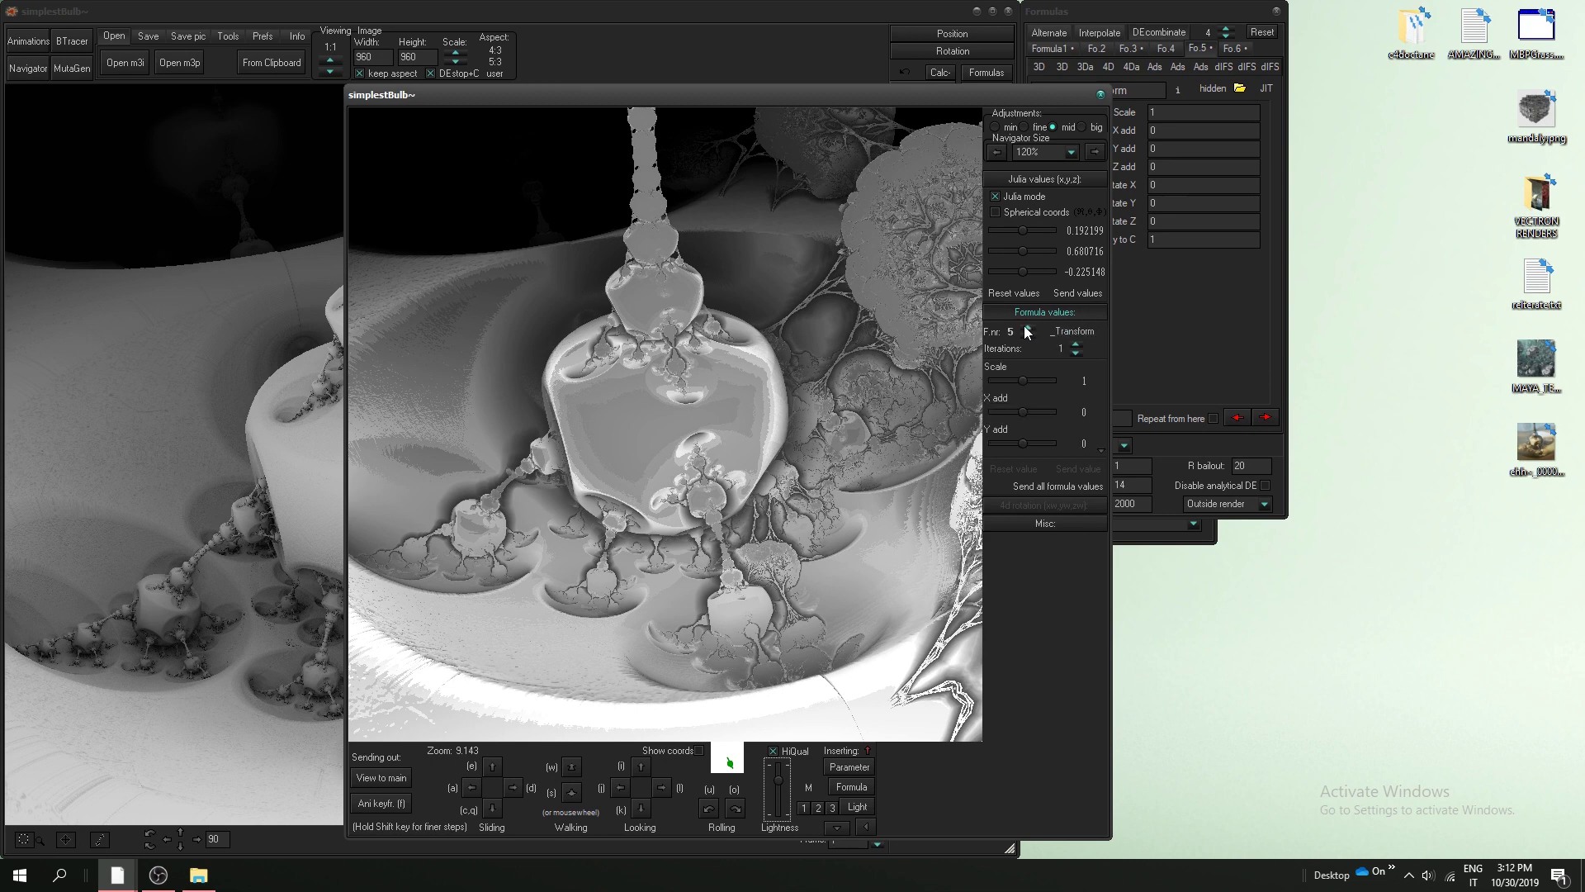
Send the Navigator parameters to the main window and display the Fo.6 Amazing Surf tab.
left_click(389, 776)
left_click(1172, 299)
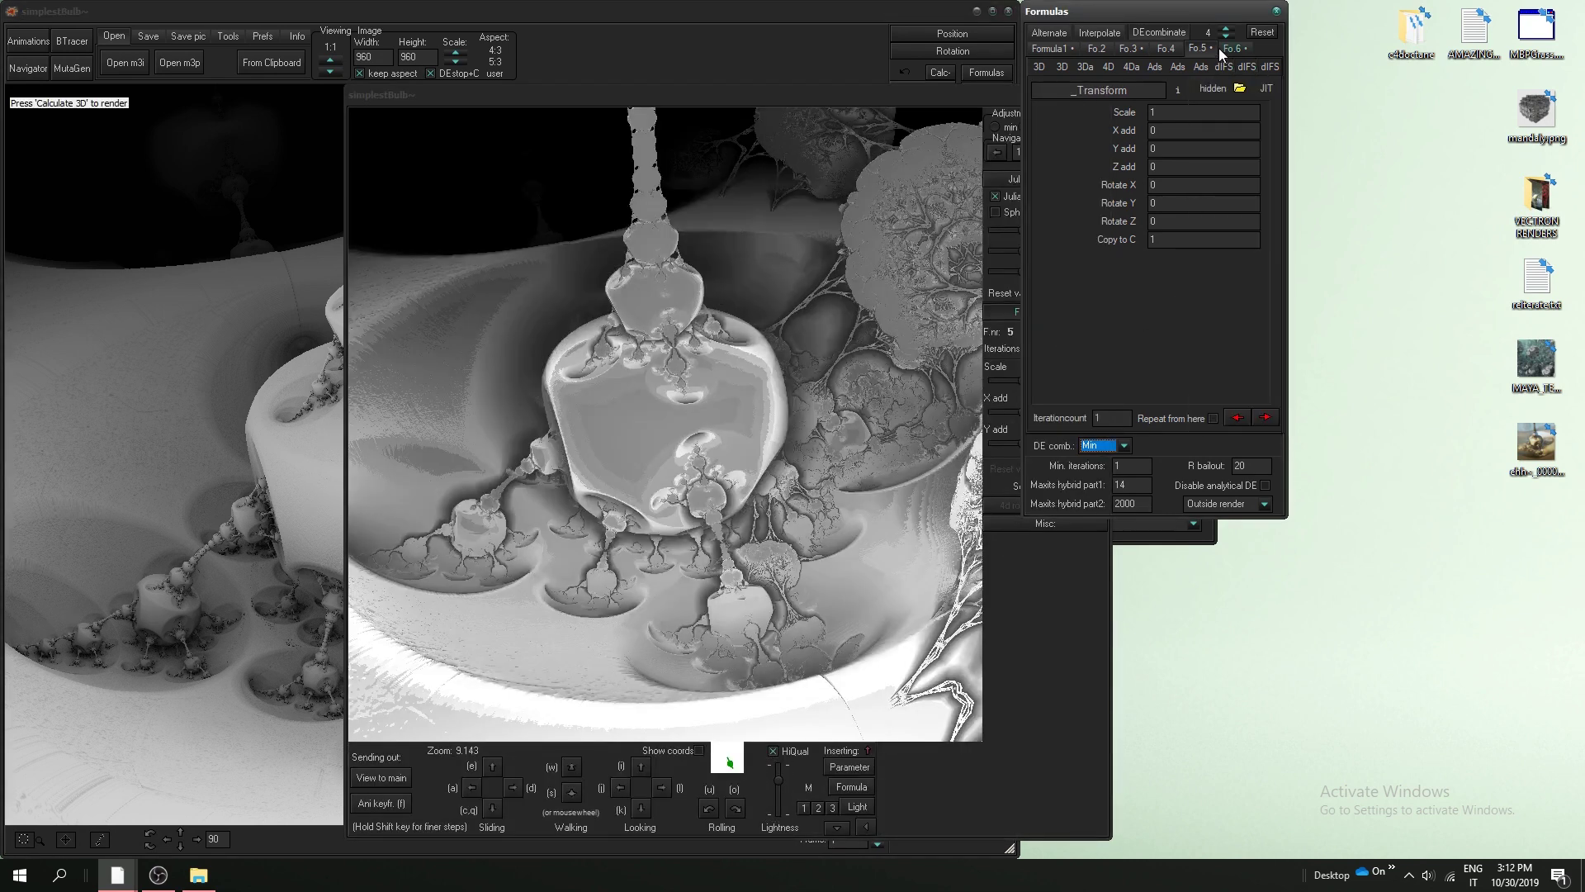
left_click(1232, 48)
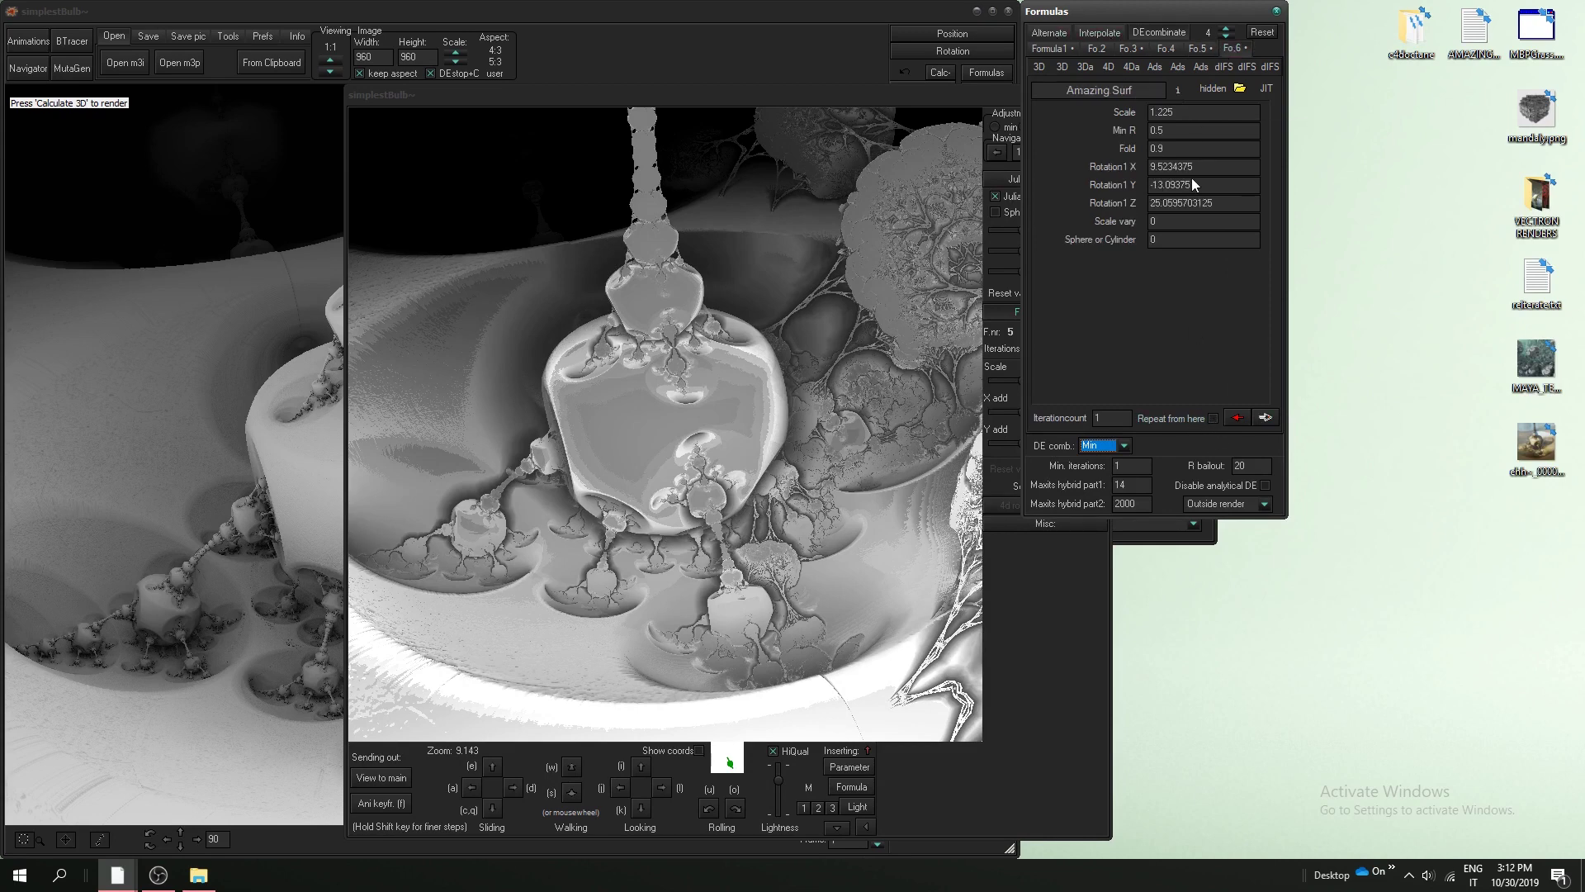
Tick 'Repeat from here' and tune _Transform to Scale 1.075, X add 0.825, Y add 2.15.
left_click(1214, 418)
left_click(892, 741)
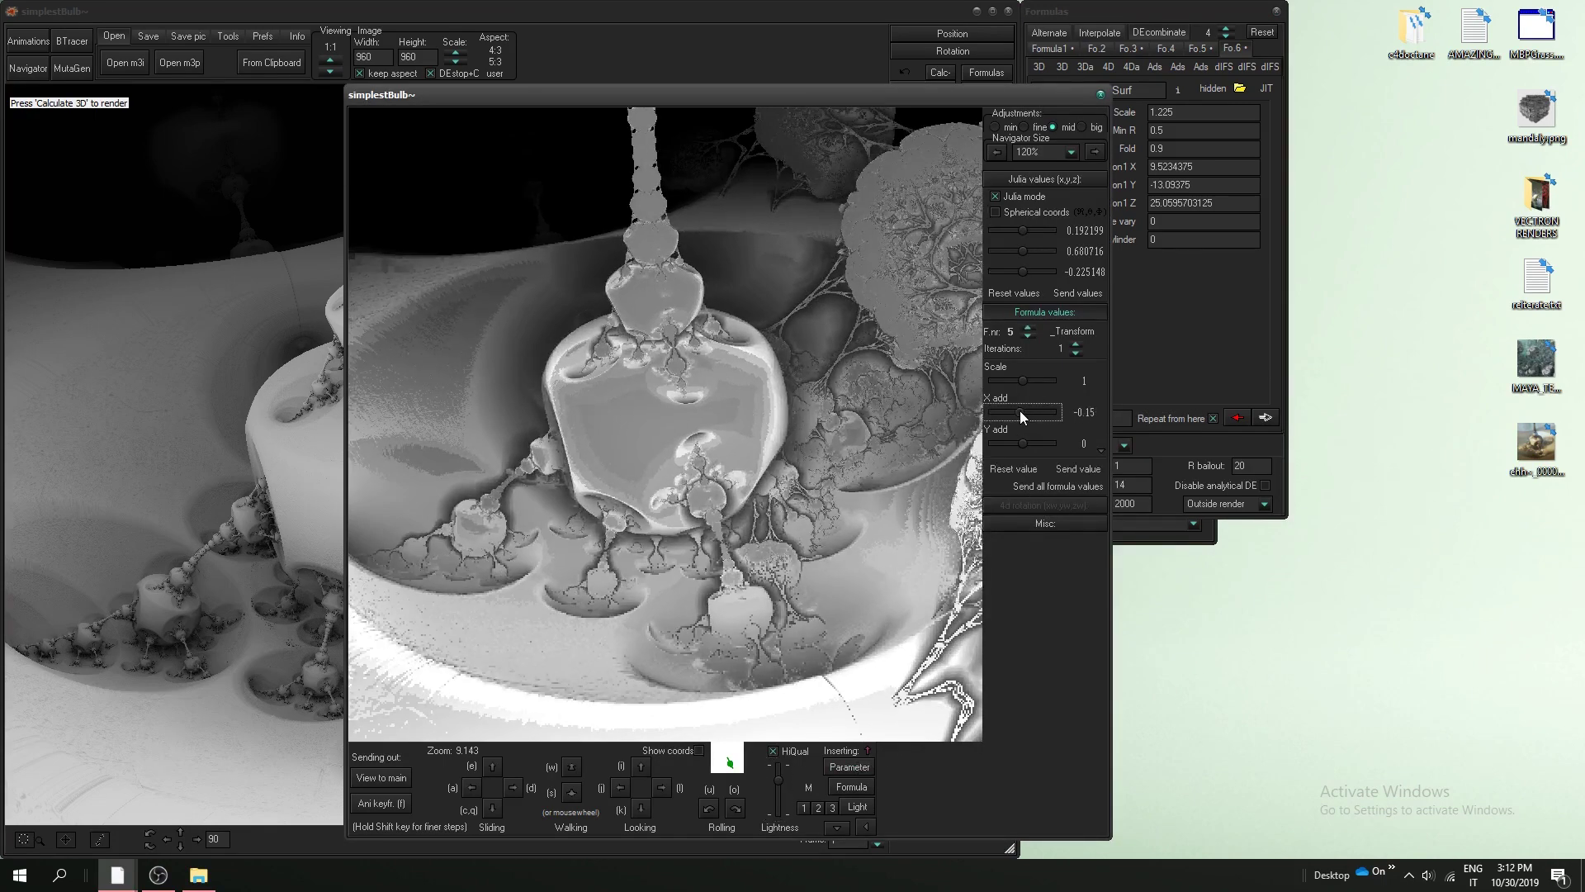
mouse_move(1021, 415)
left_mouse_down()
mouse_move(1045, 414)
mouse_move(1024, 413)
left_mouse_up()
mouse_move(1022, 381)
left_mouse_down()
mouse_move(1009, 383)
mouse_move(1024, 386)
left_mouse_up()
left_click_drag(1021, 442, 1034, 443)
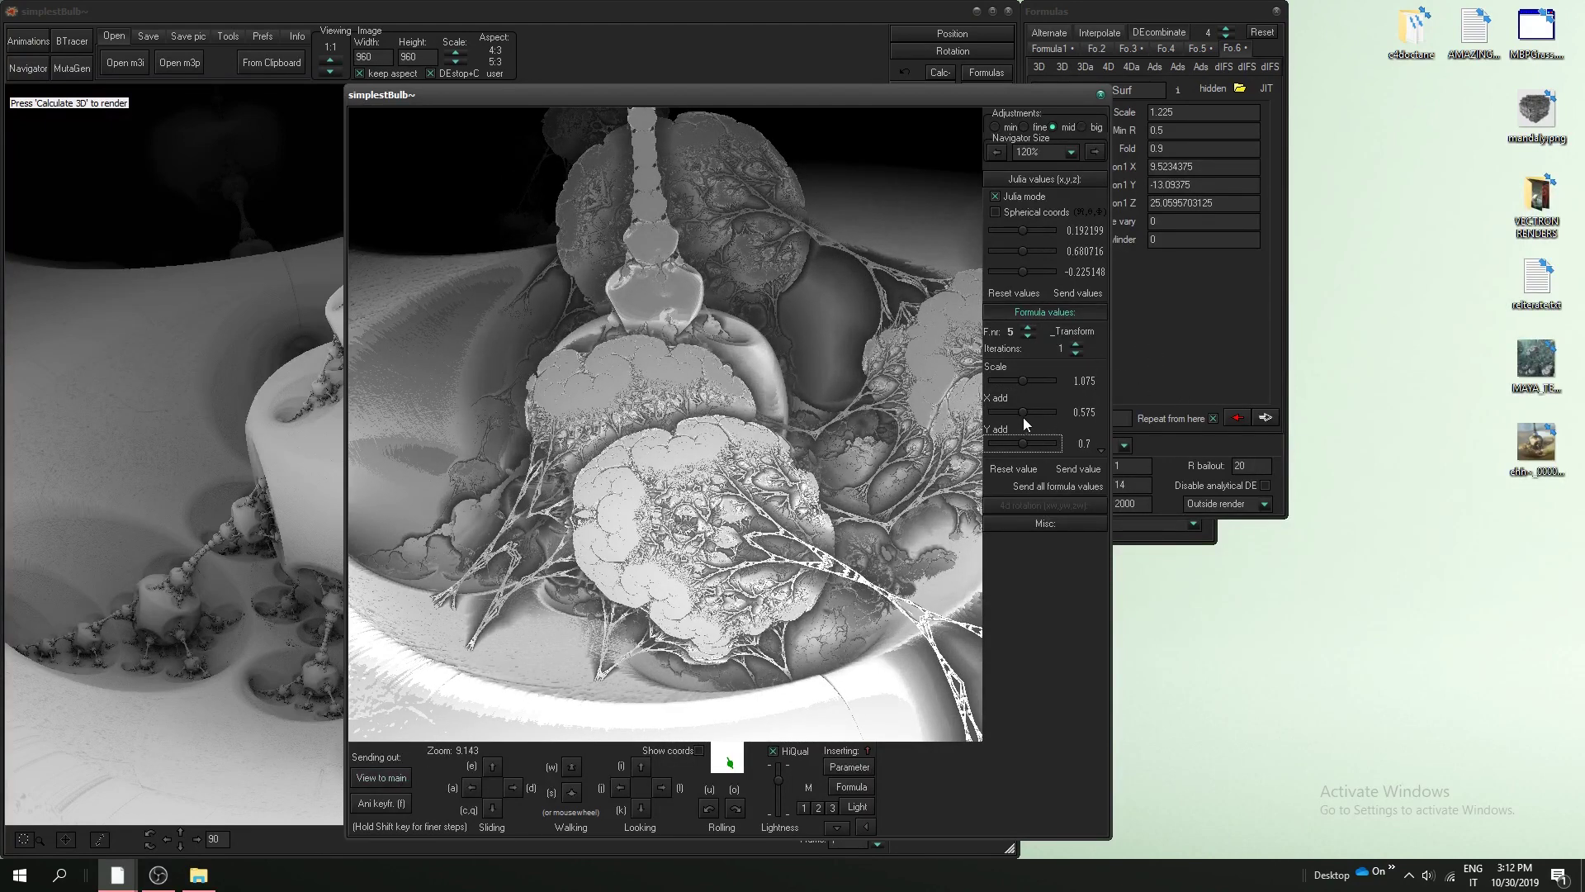
mouse_move(1021, 419)
left_mouse_down()
mouse_move(1035, 418)
mouse_move(1029, 443)
mouse_move(1053, 446)
mouse_move(1016, 413)
left_mouse_up()
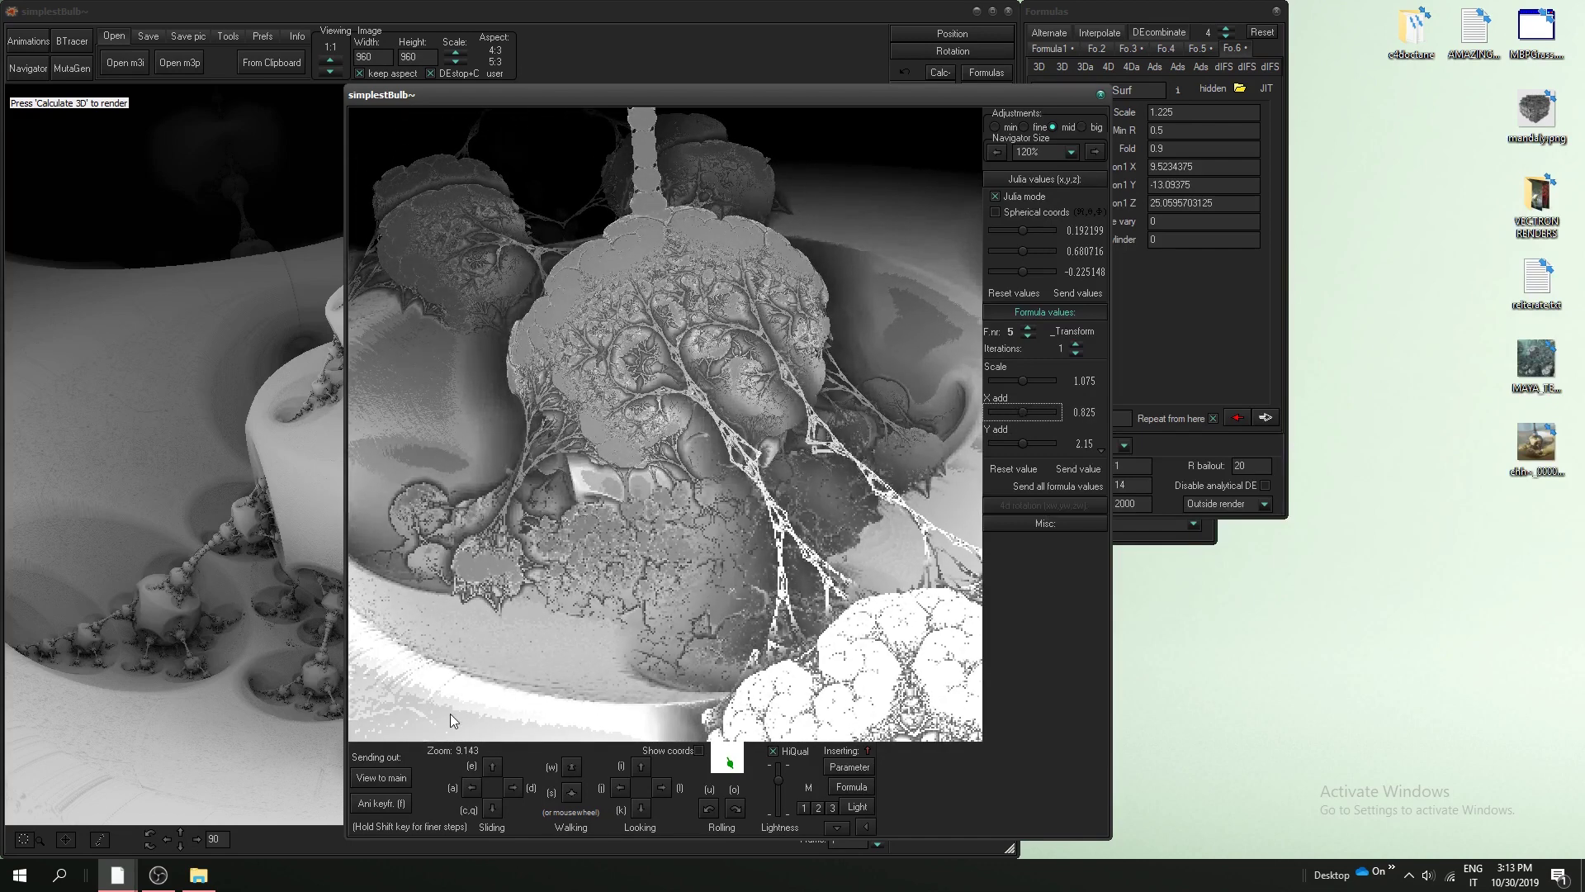
left_click(1200, 368)
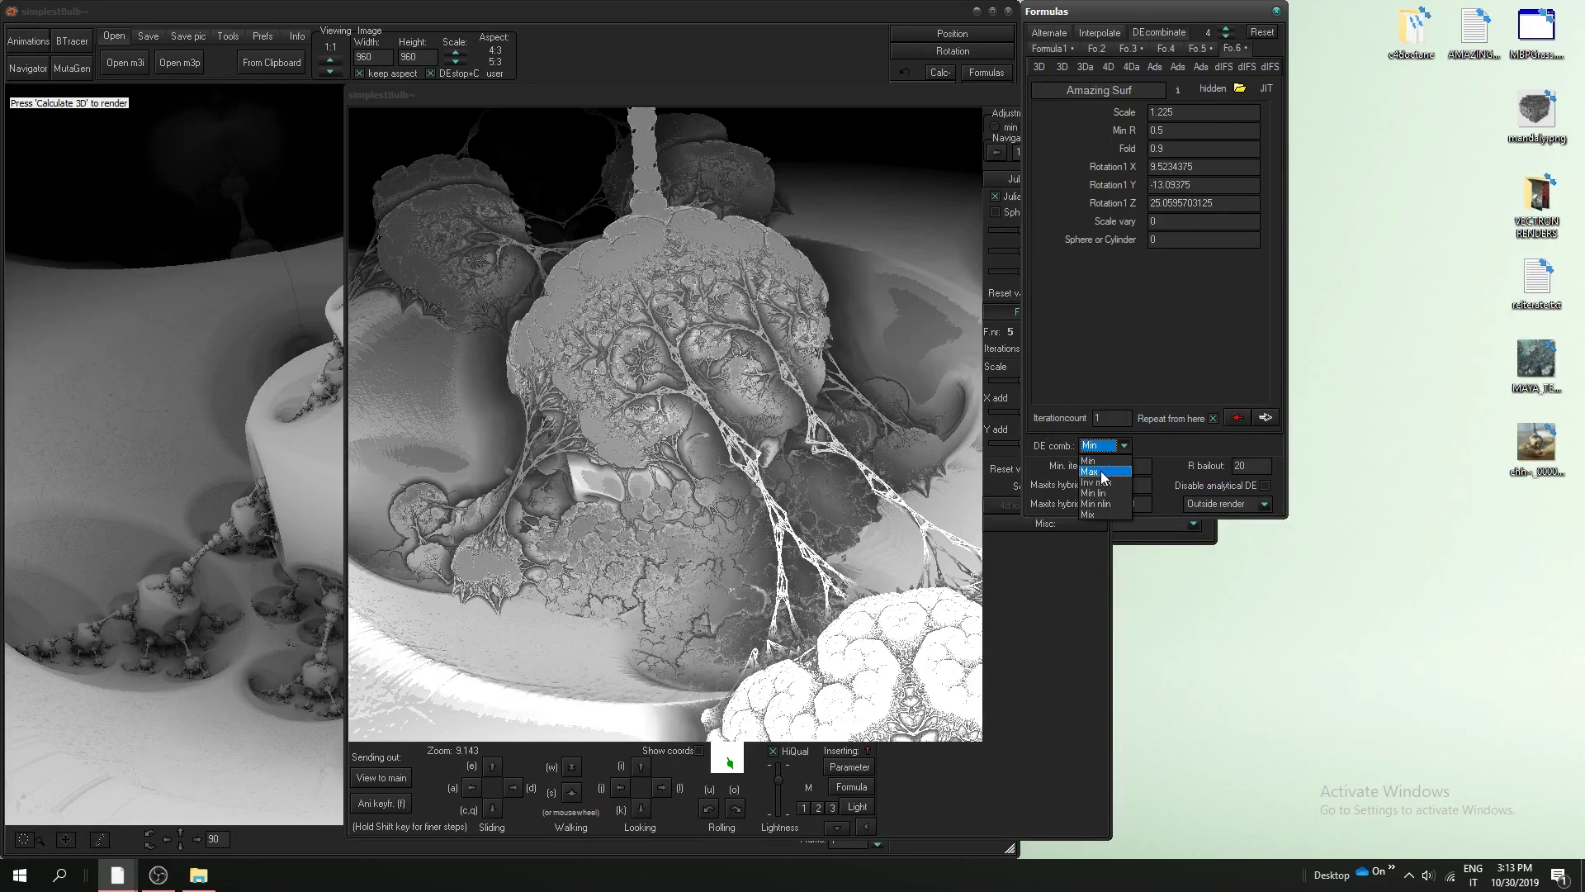
left_click(861, 765)
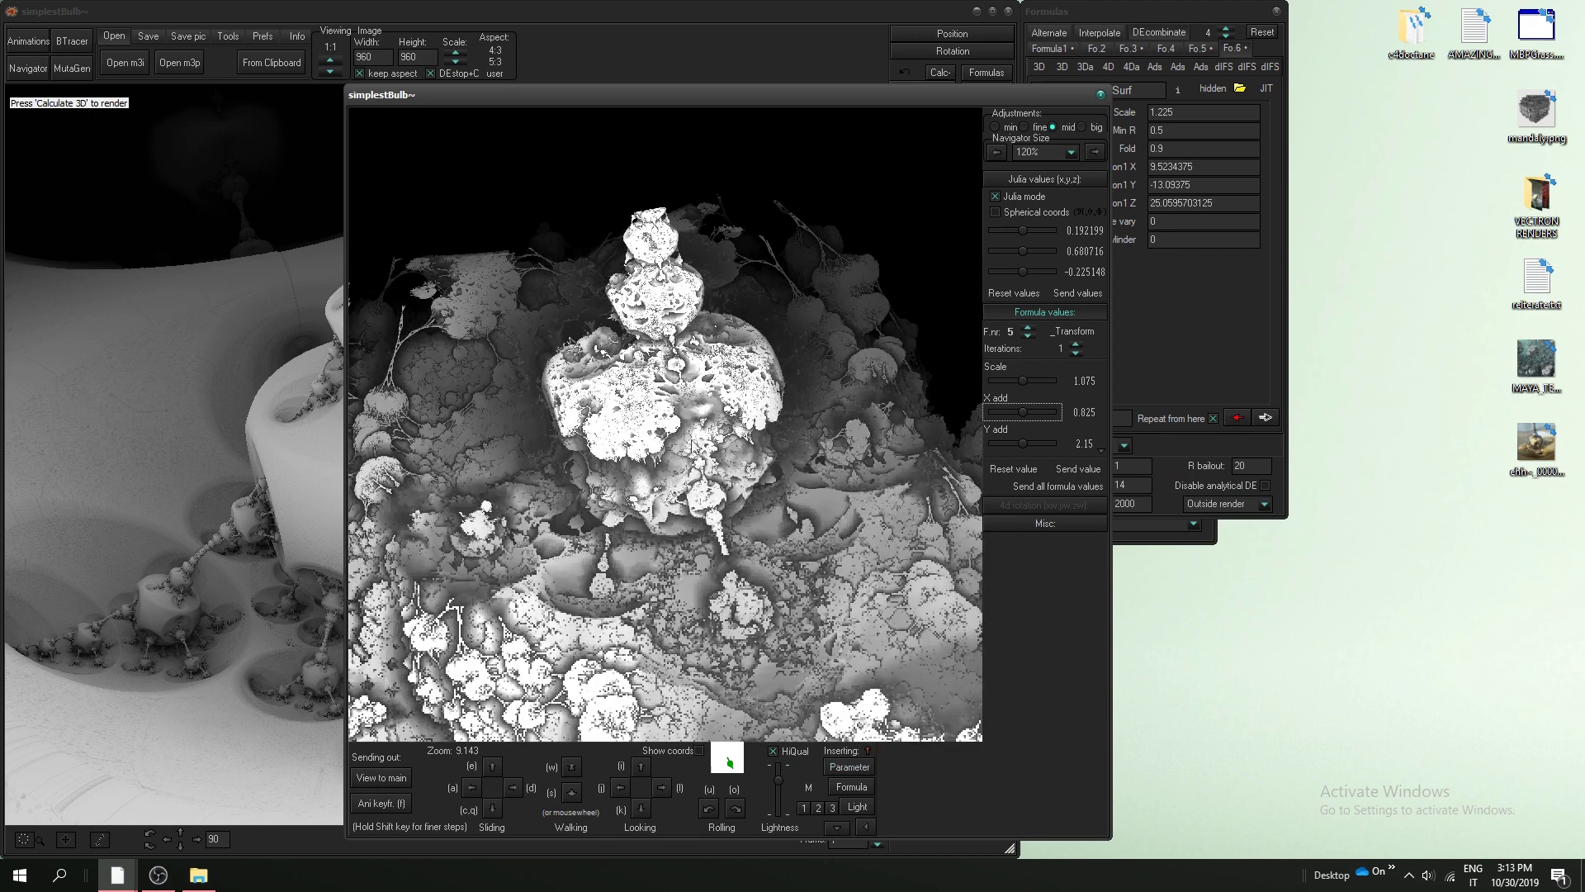
Walk the Navigator view closer to the combined fractal and nudge the _Transform scale value.
scroll(665, 423, "up", 5)
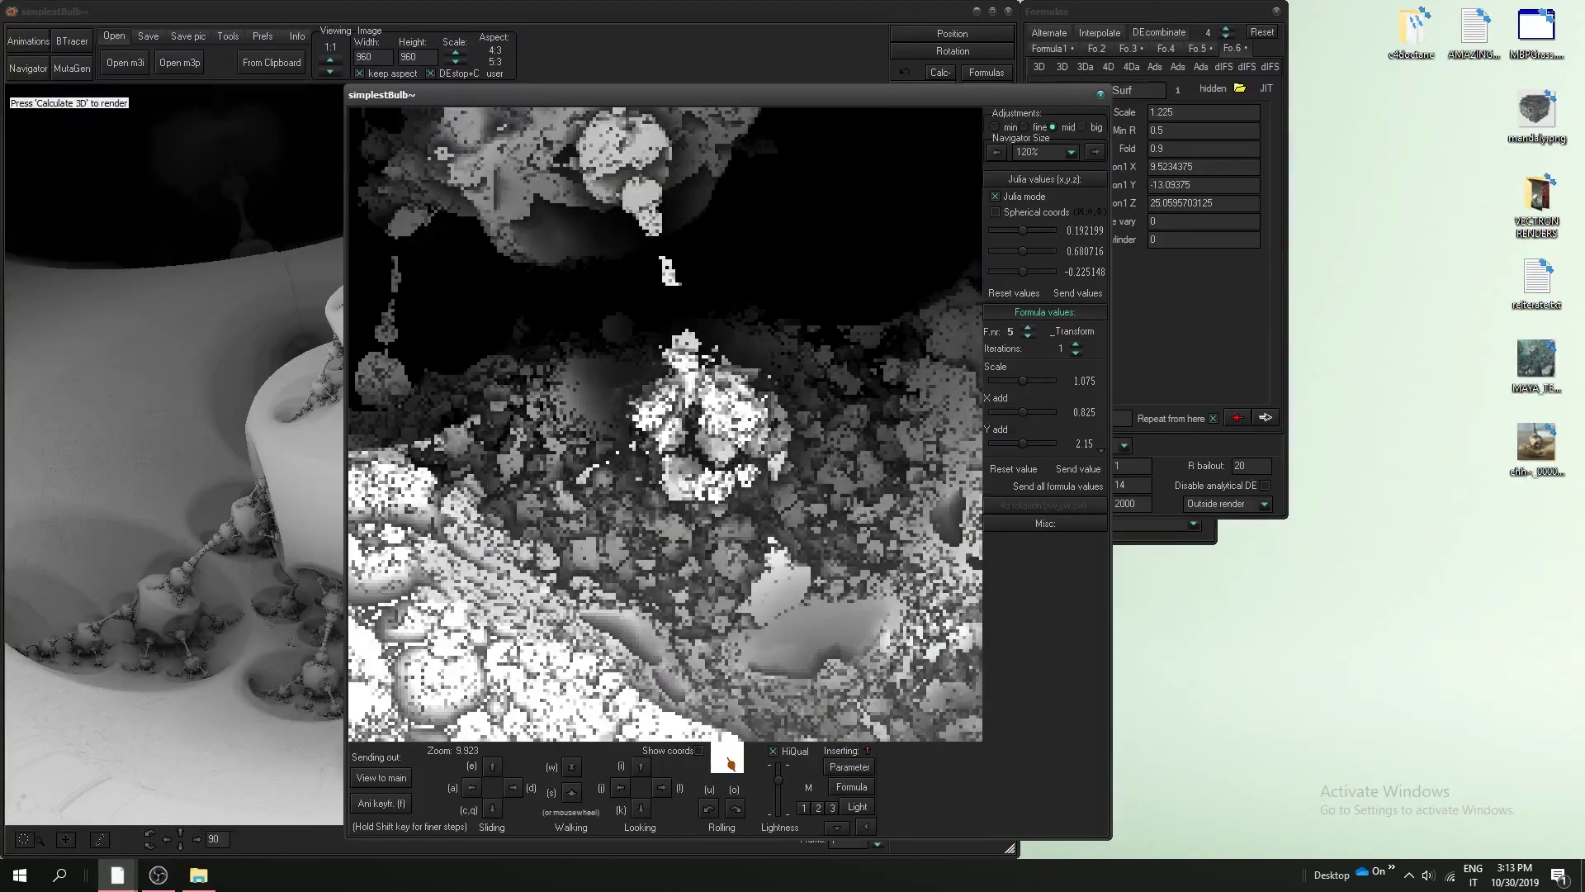
scroll(664, 424, "down", 5)
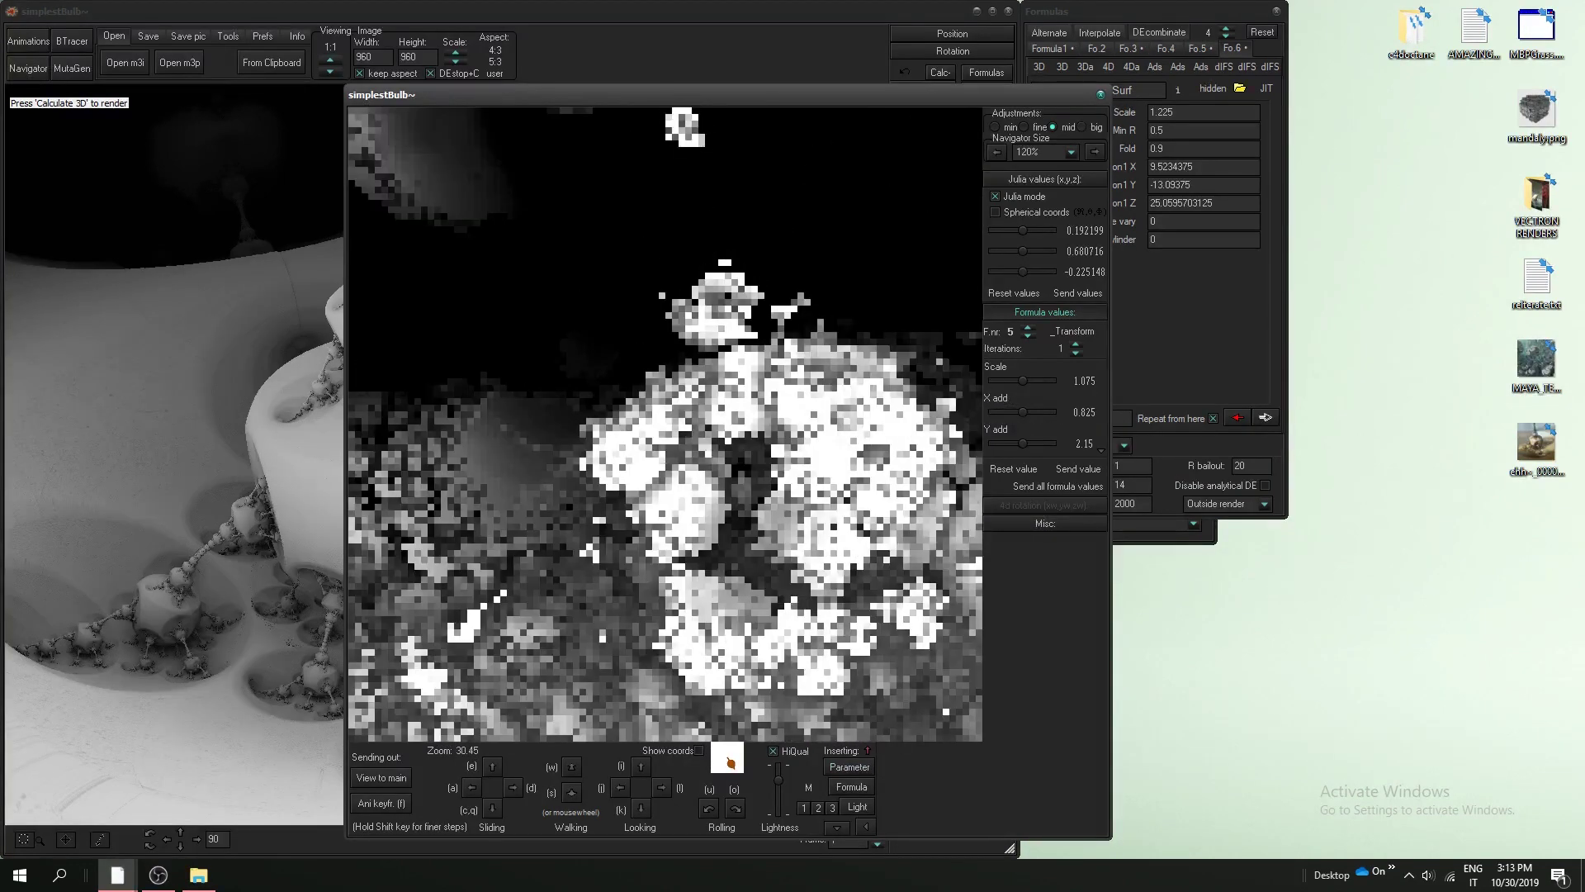
scroll(664, 424, "up", 2)
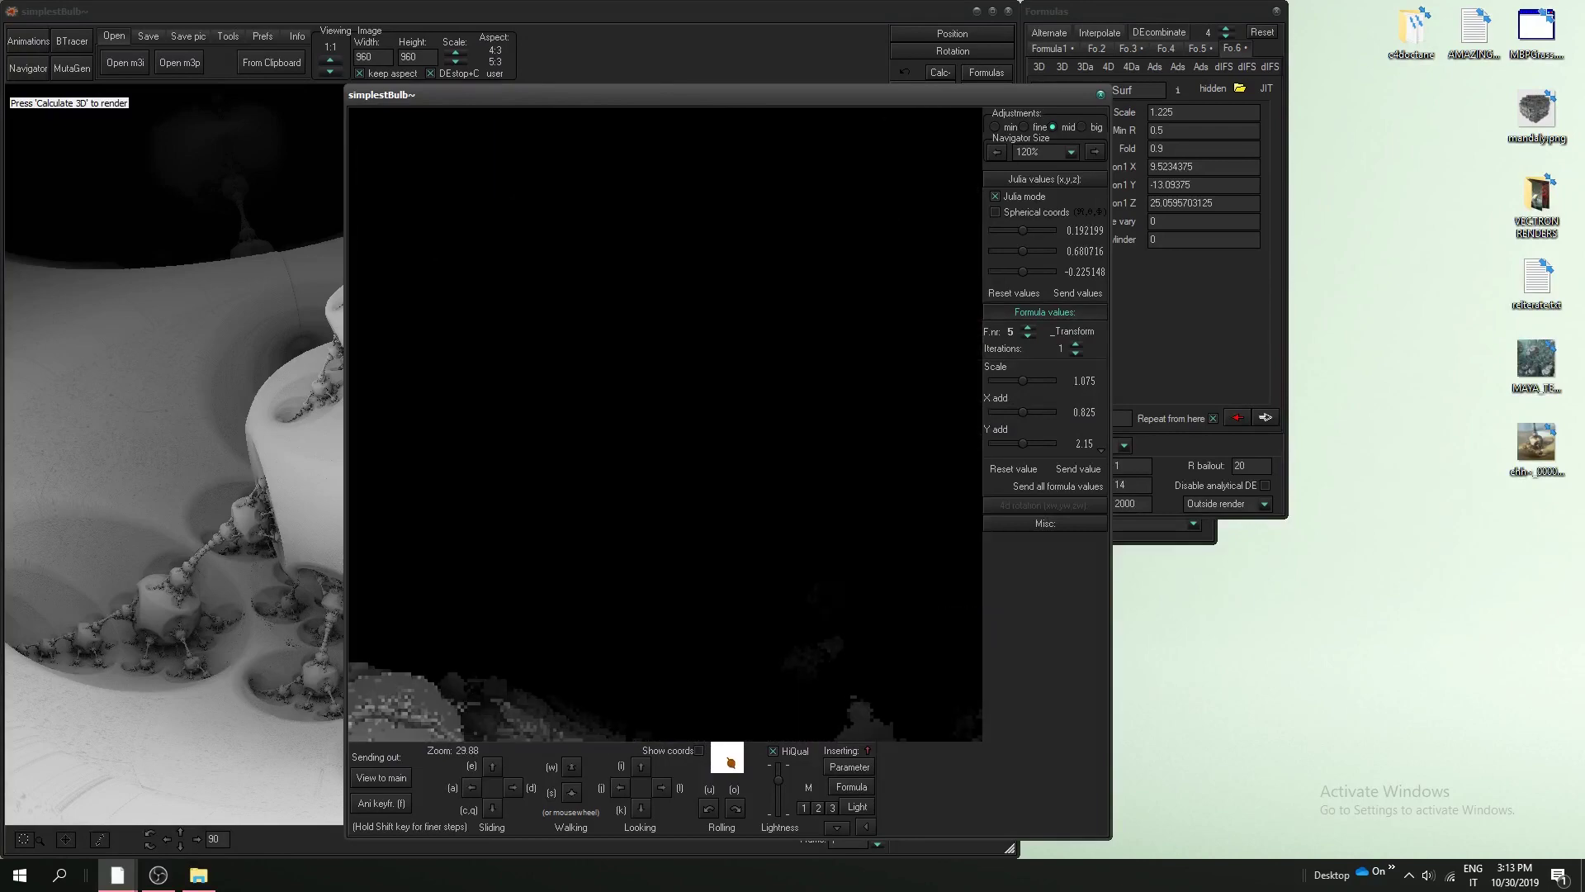
scroll(664, 423, "down", 4)
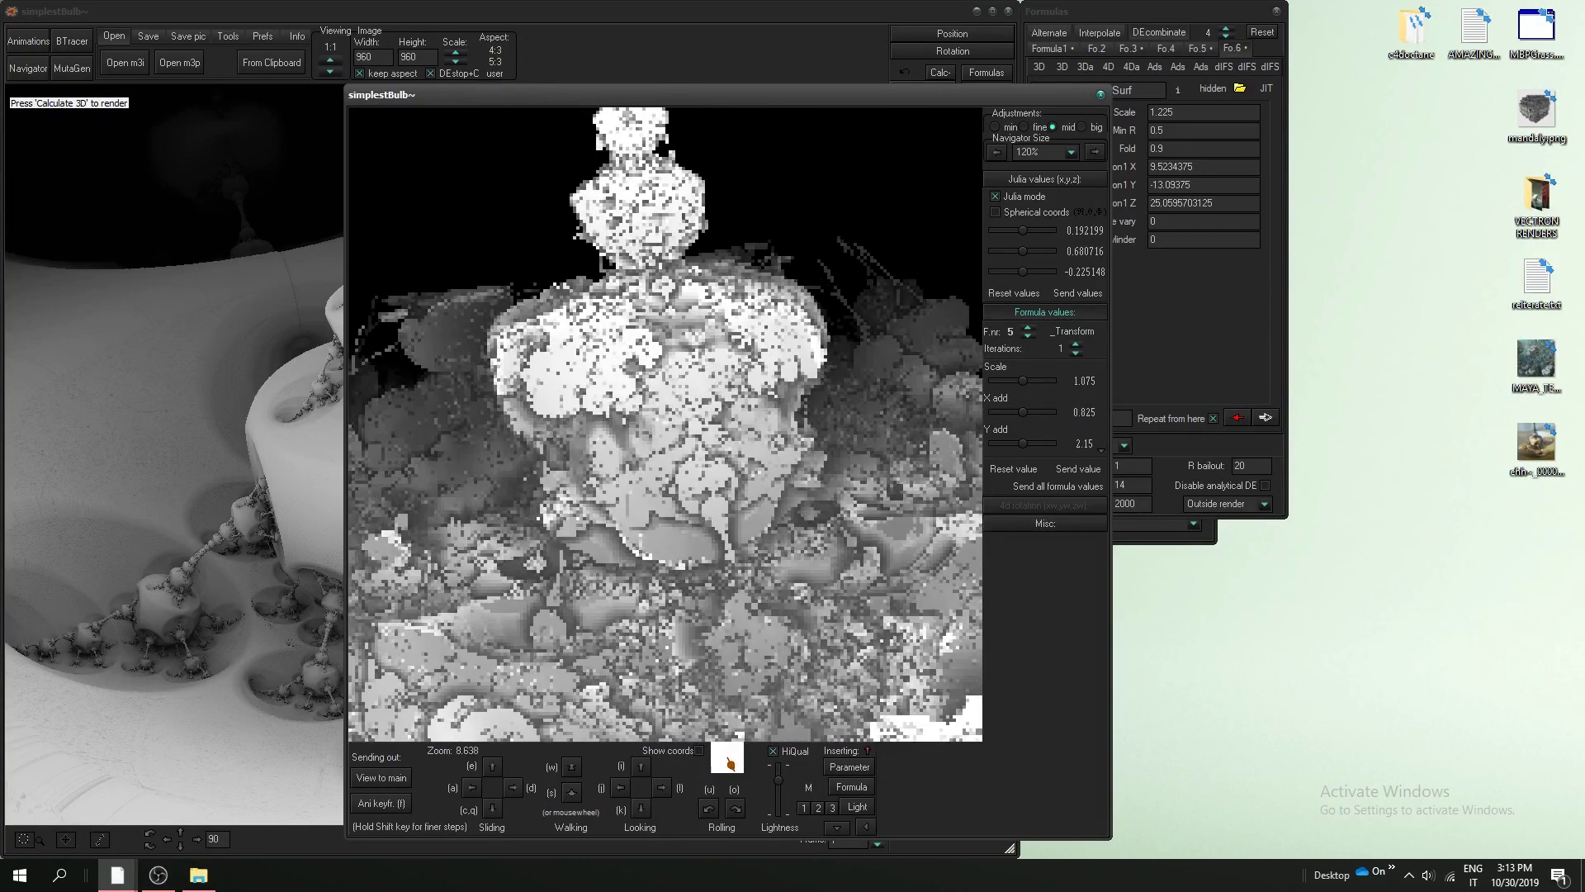
left_click_drag(1020, 384, 1019, 383)
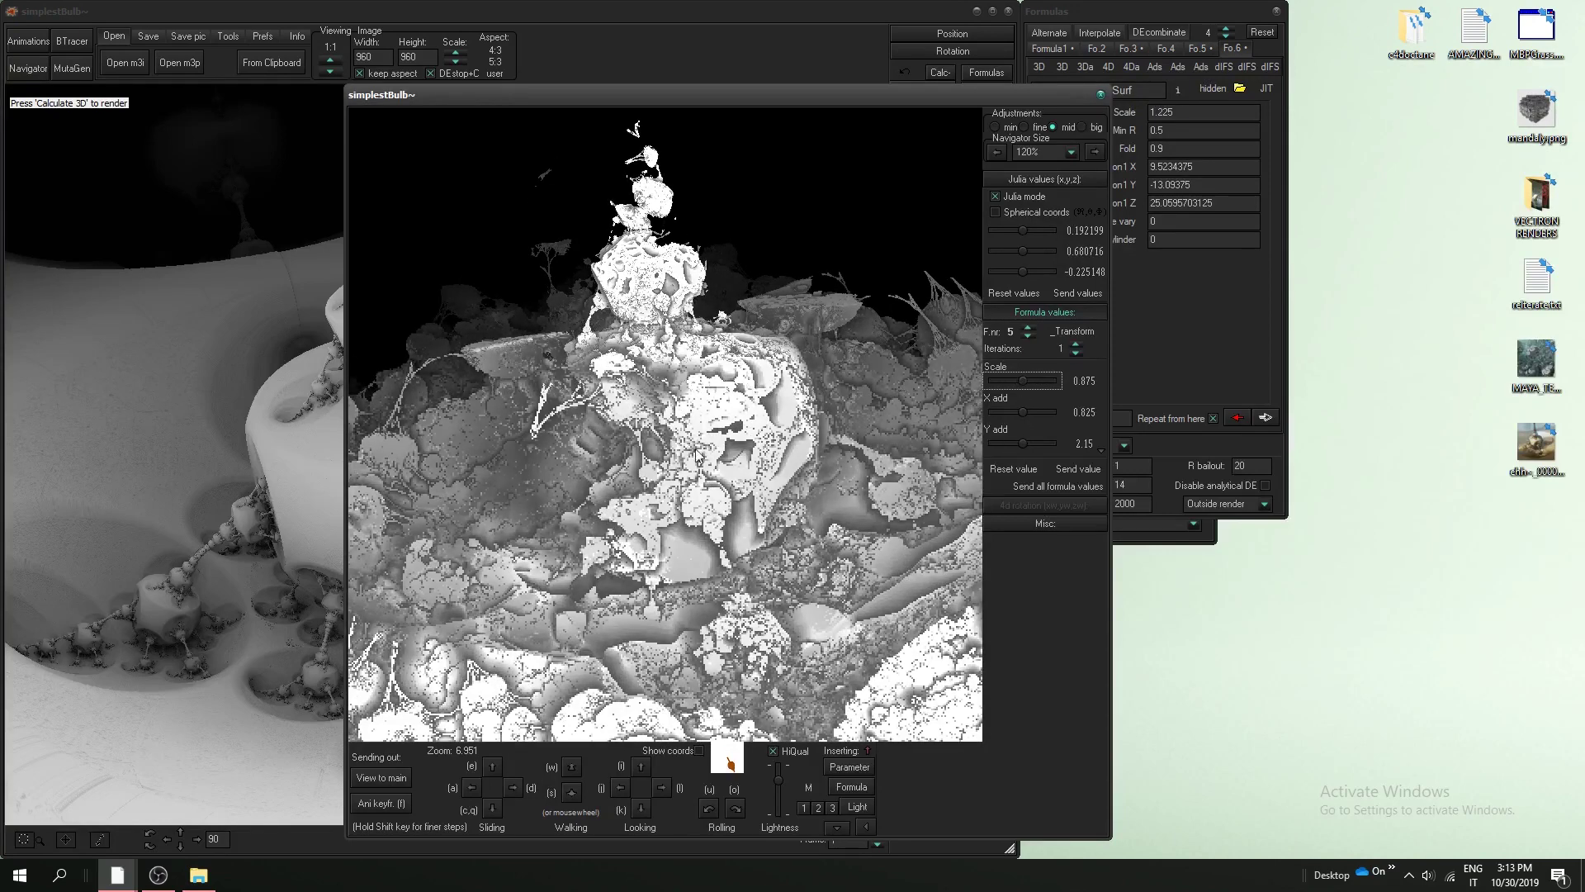
Switch to the HeightMapIFS formula and raise its H offset to 0.175.
left_click(1028, 337)
left_click(1027, 337)
scroll(1032, 421, "down", 1)
mouse_move(1019, 442)
left_mouse_down()
mouse_move(1032, 442)
mouse_move(998, 435)
mouse_move(1028, 439)
left_mouse_up()
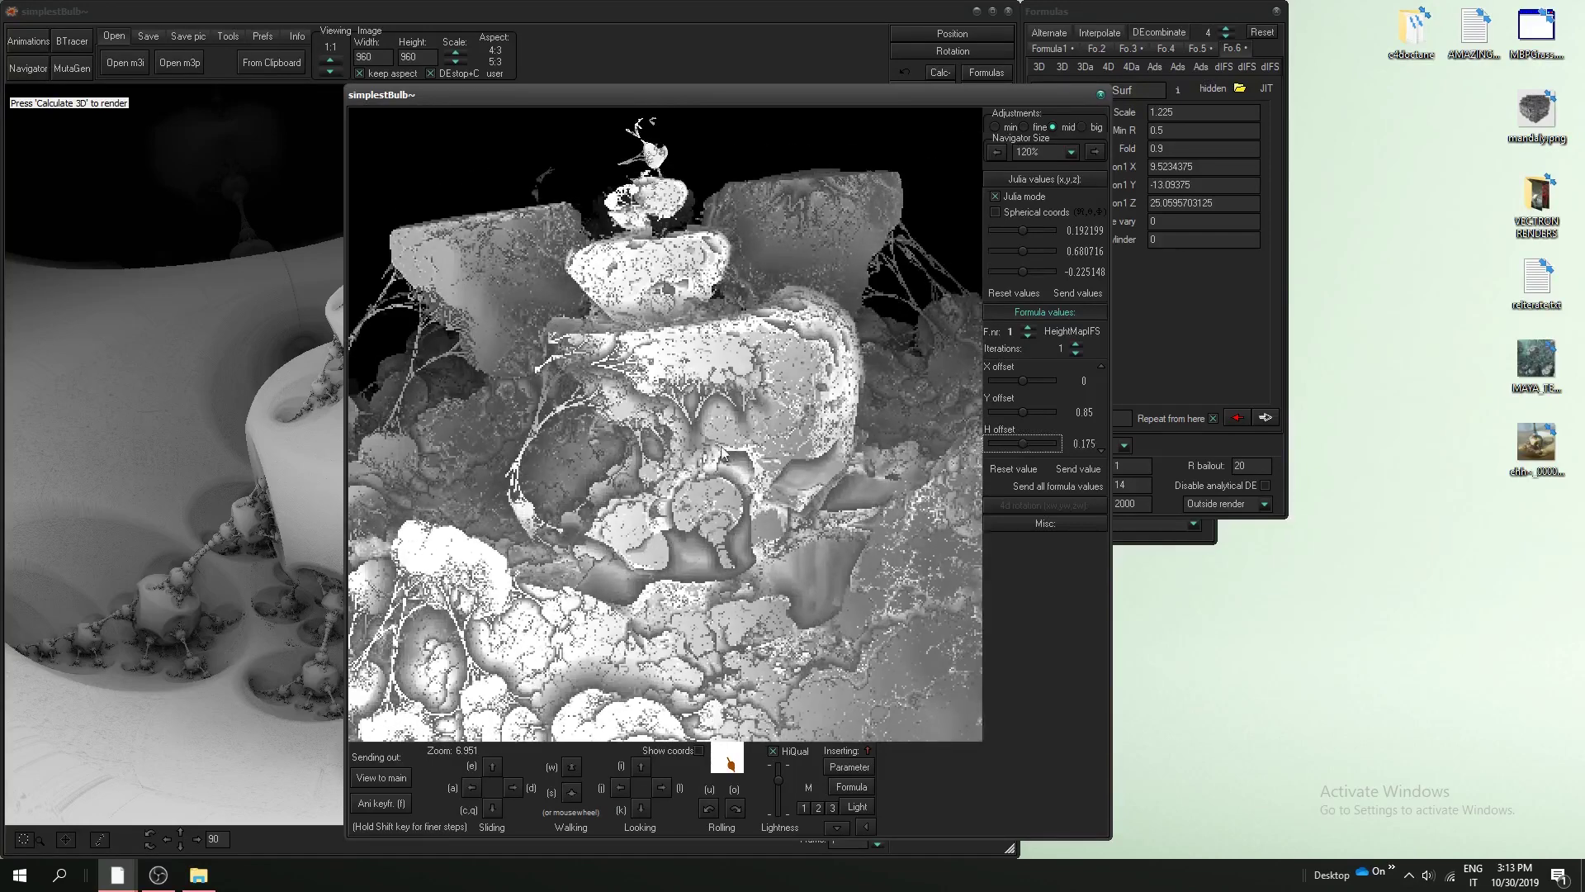
scroll(665, 426, "up", 4)
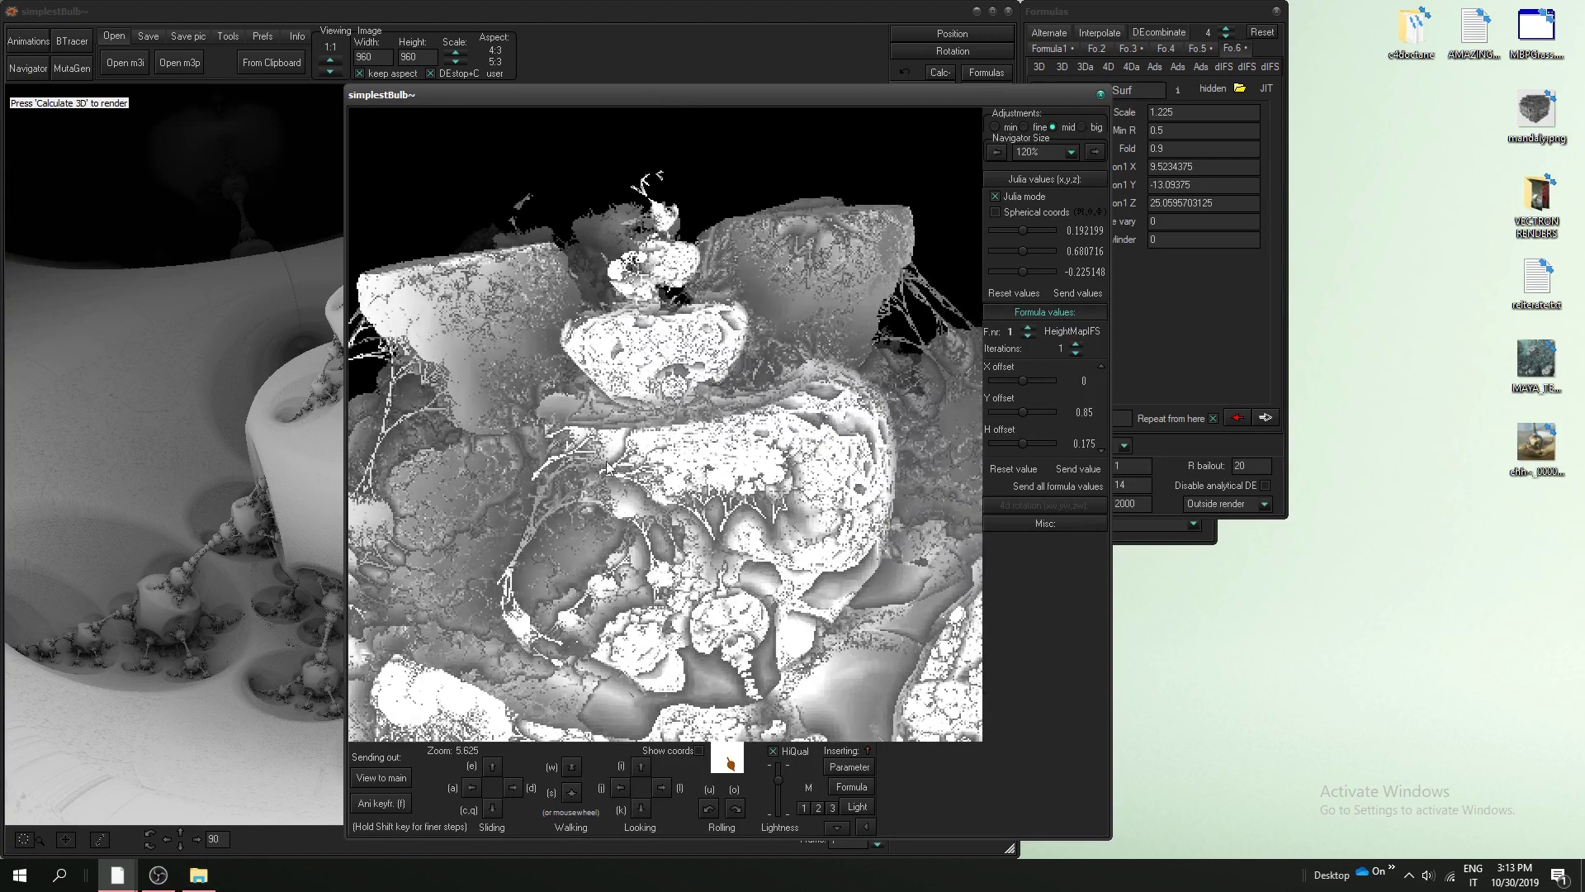
Bring up the main window and inspect the finished 3840×3840 simplestBulbsurf colour render maximised.
left_click(120, 872)
left_click(47, 807)
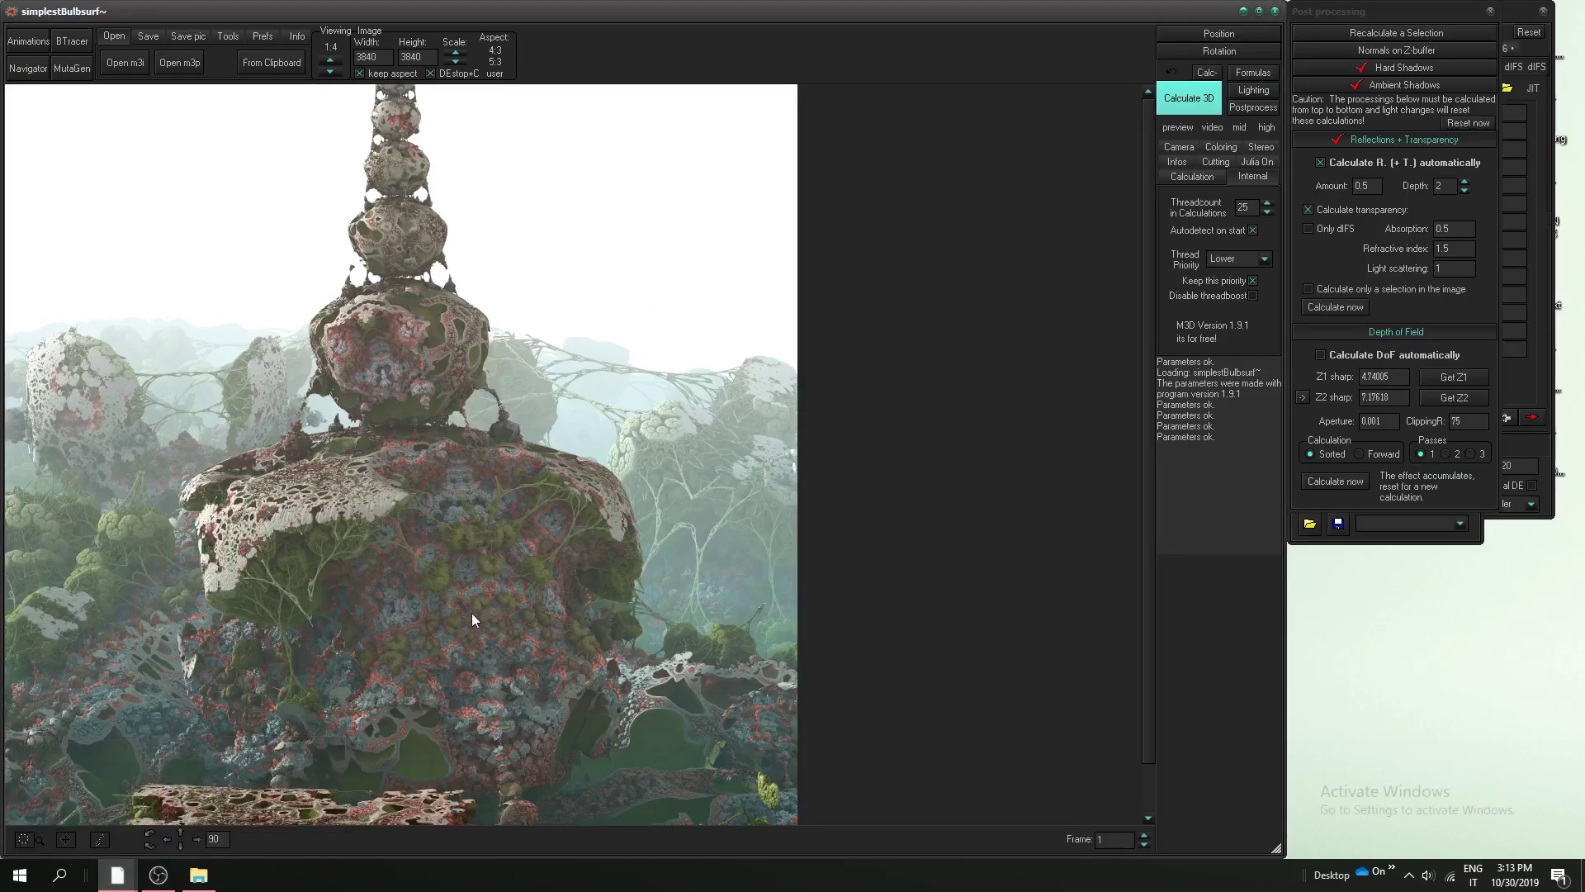
scroll(388, 388, "up", 1)
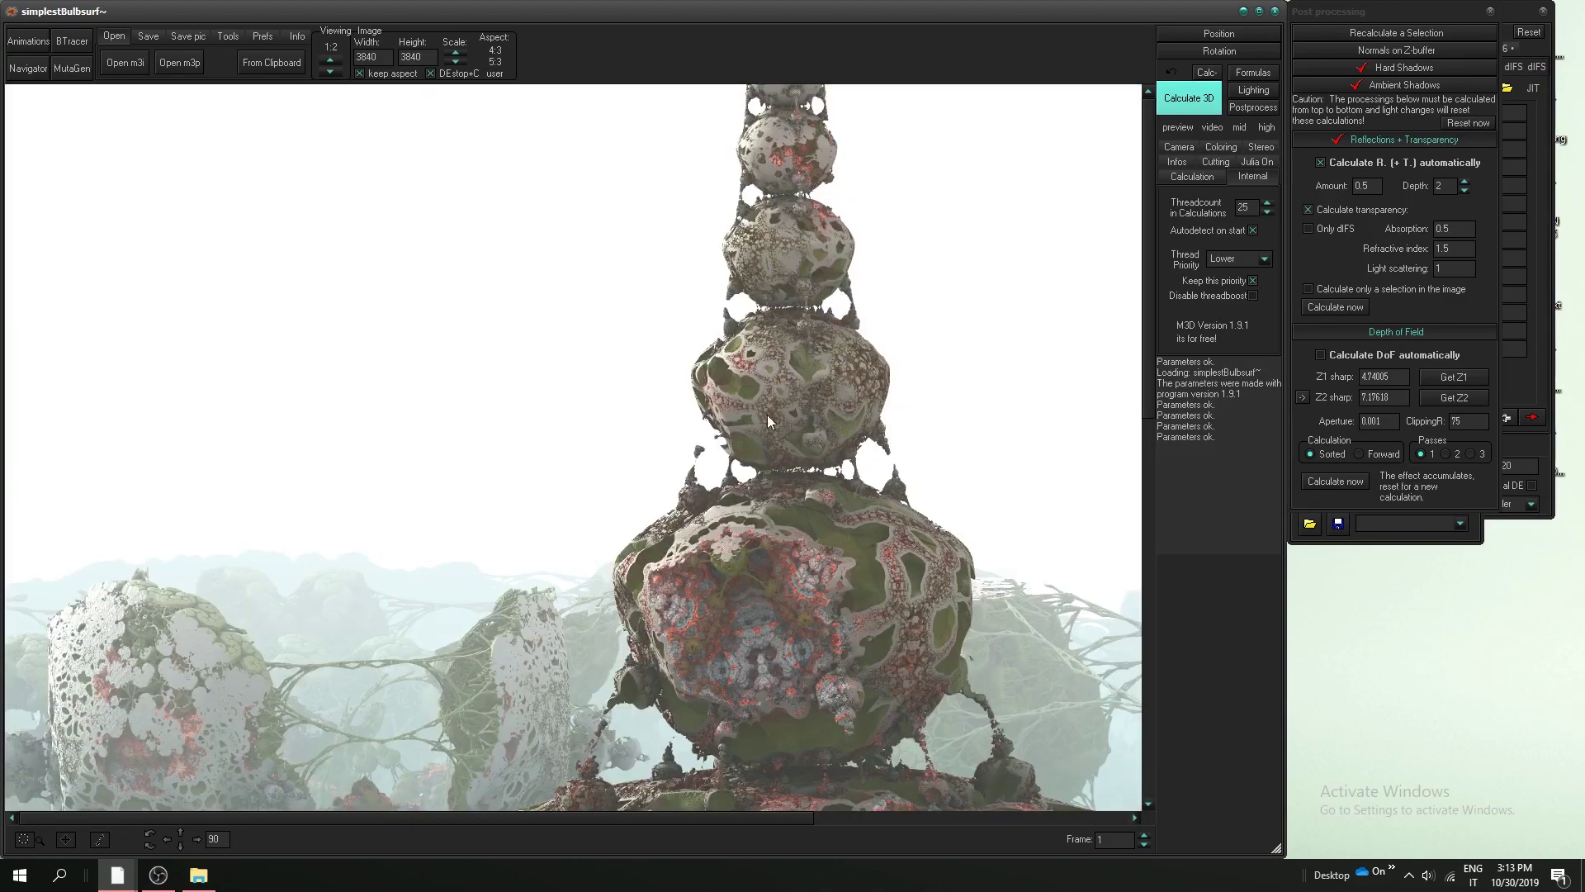
left_click(1259, 10)
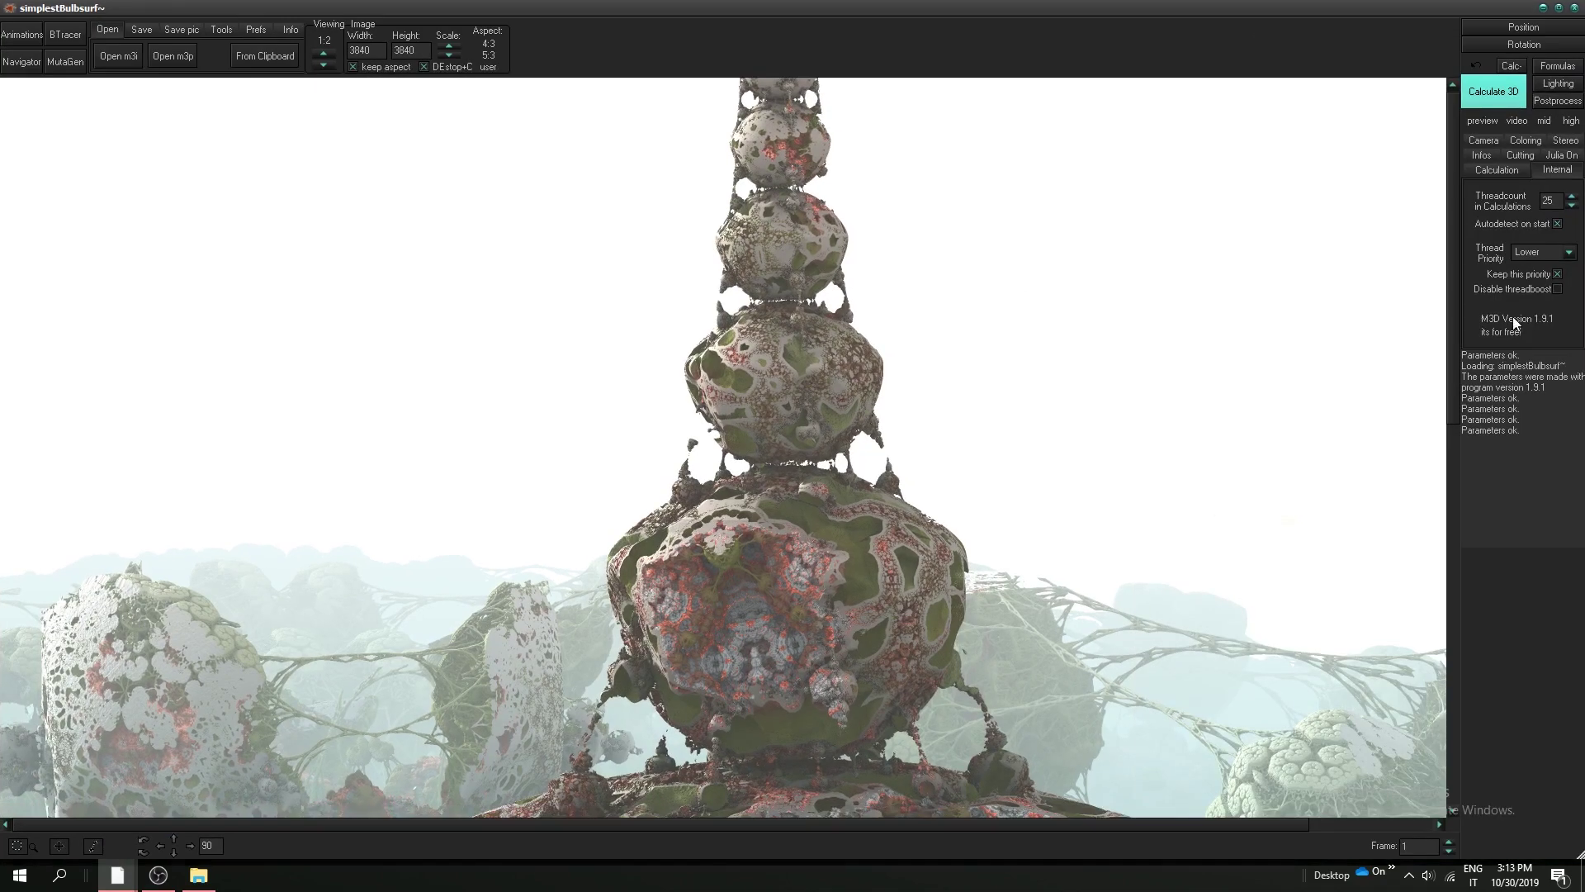
left_click_drag(1455, 280, 1455, 477)
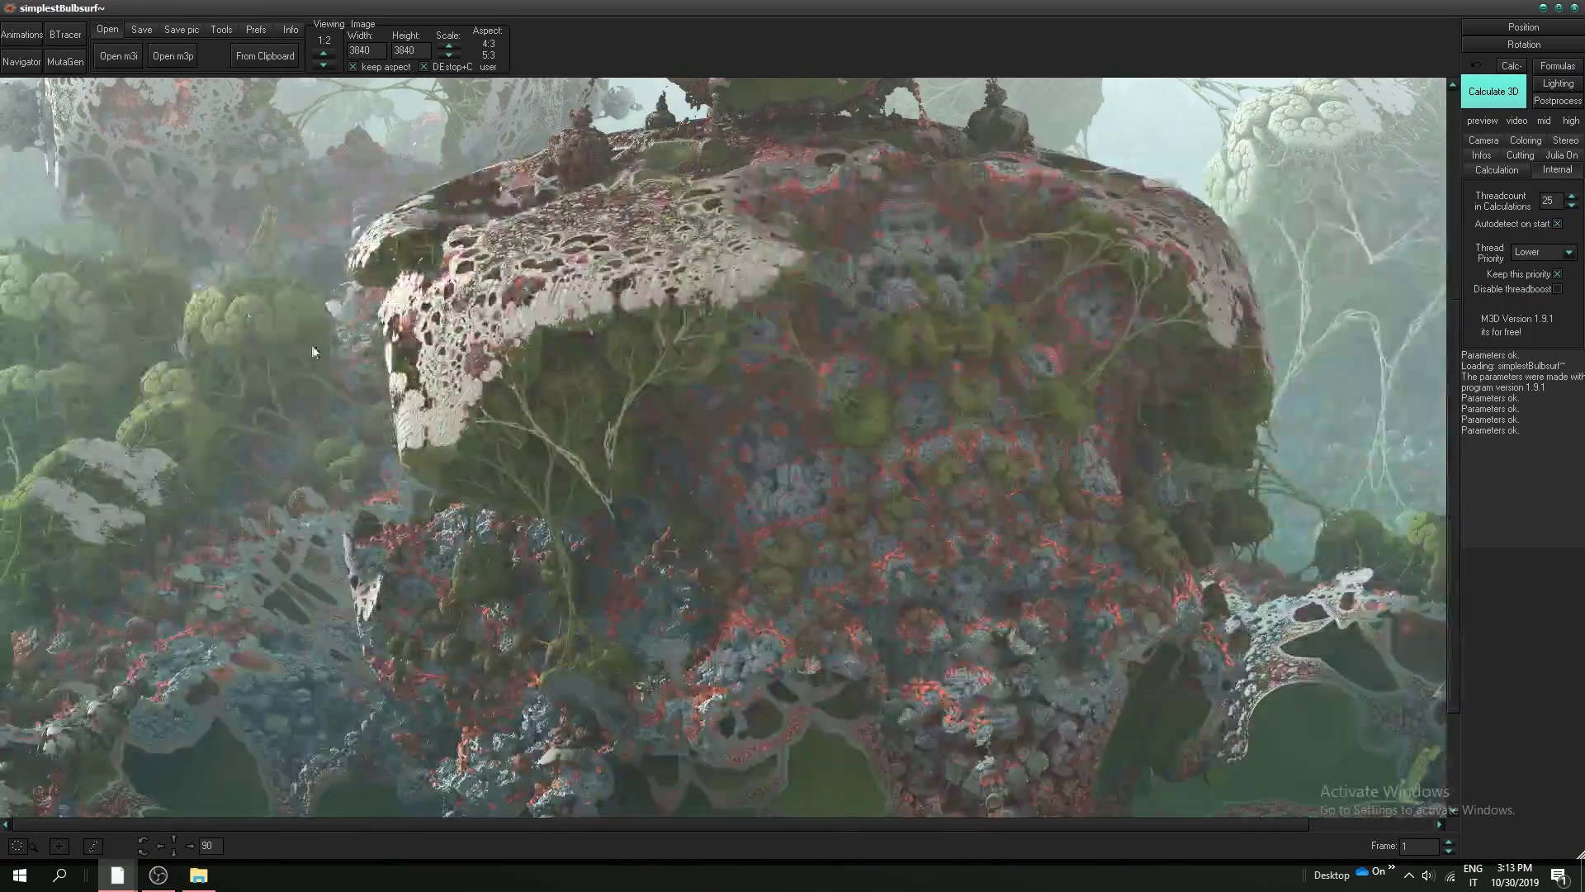
scroll(536, 363, "down", 1)
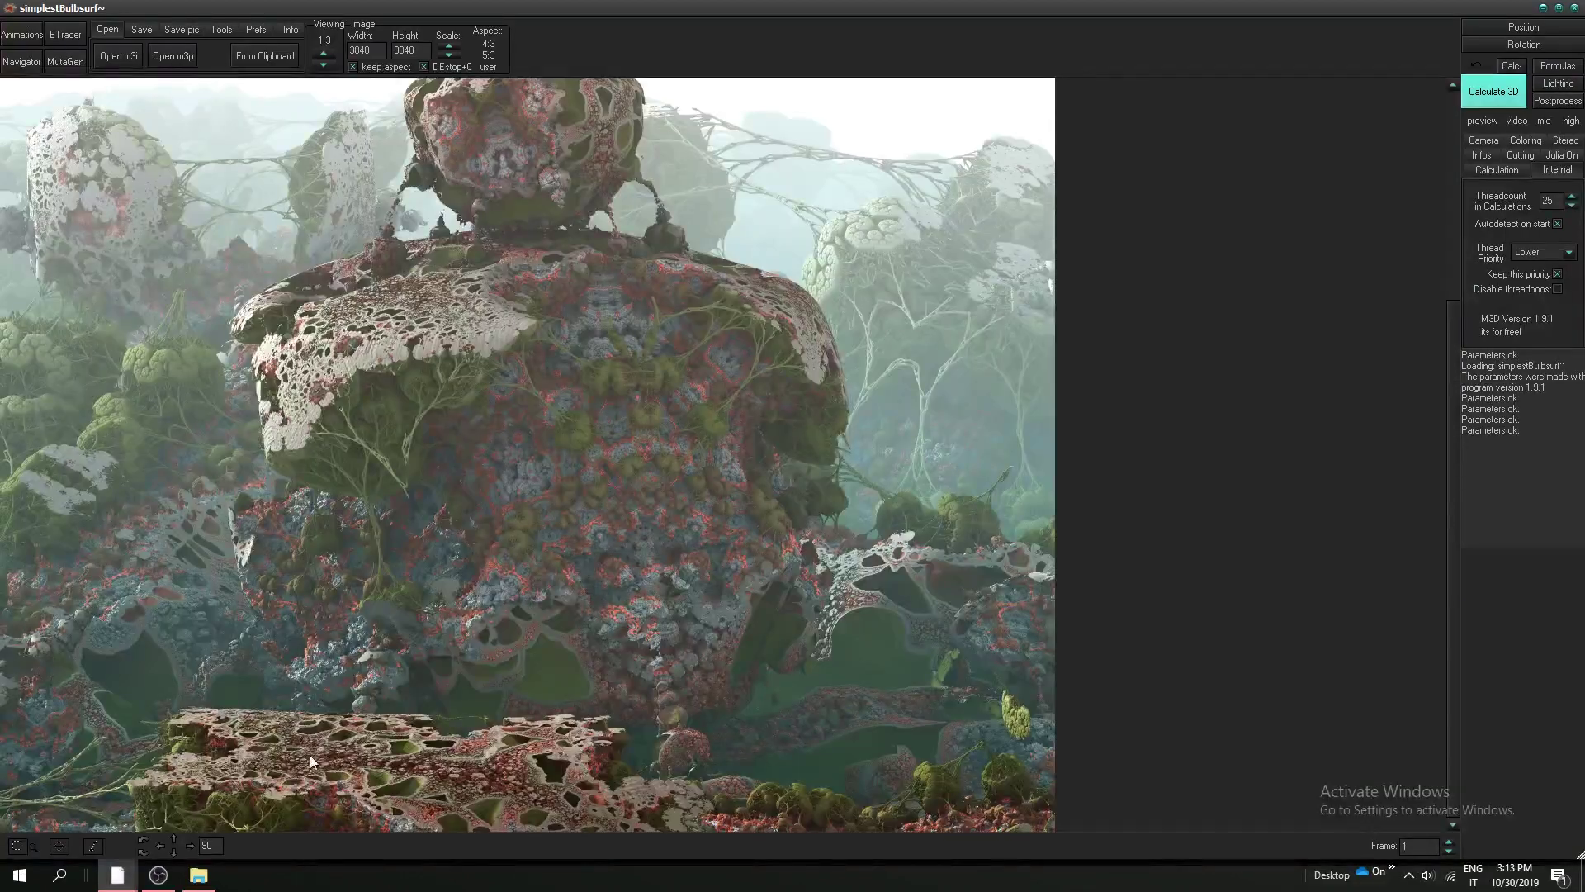